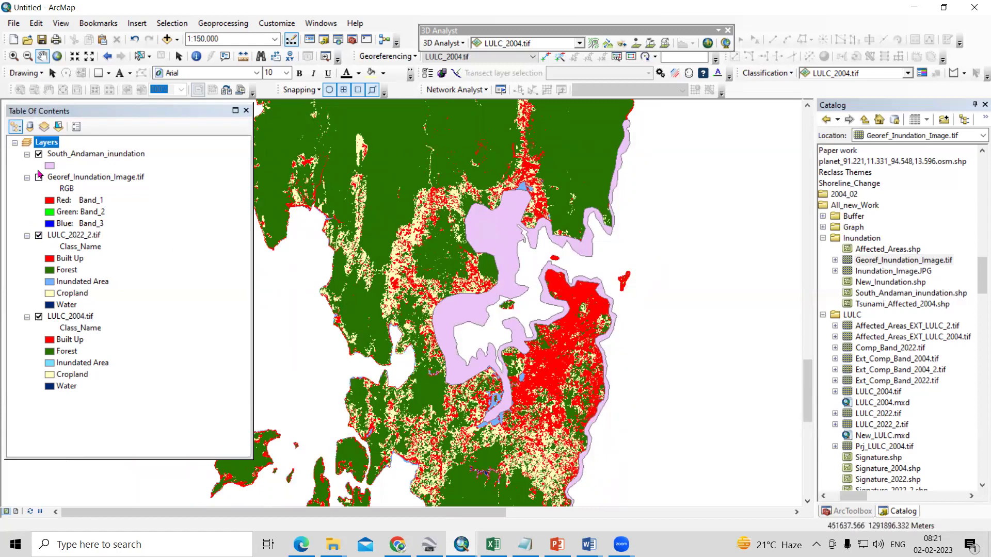
Hide the inundation zone and 2022 land use layers, and make LULC_2004.tif the active layer
{"action": "left_click", "coordinate": [38, 155]}
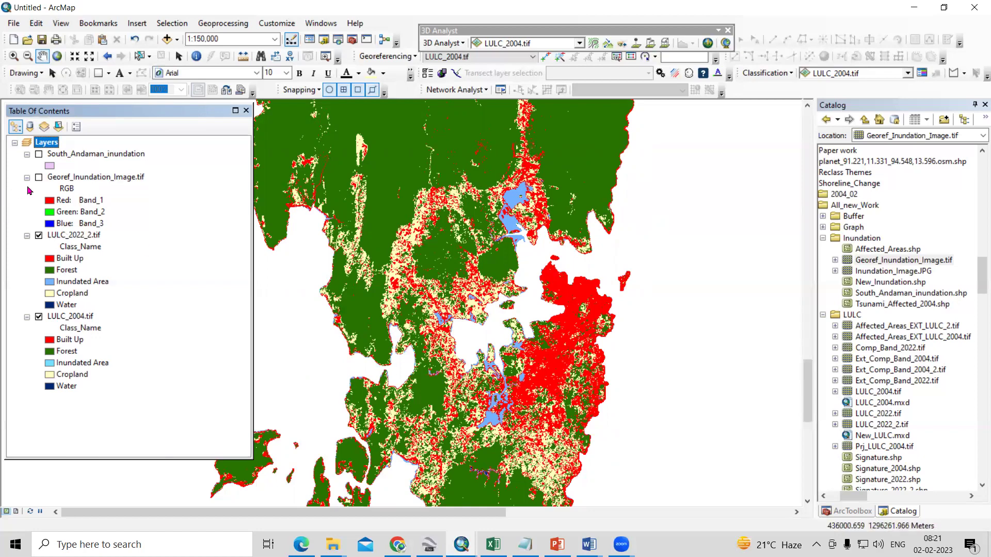
{"action": "left_click", "coordinate": [39, 236]}
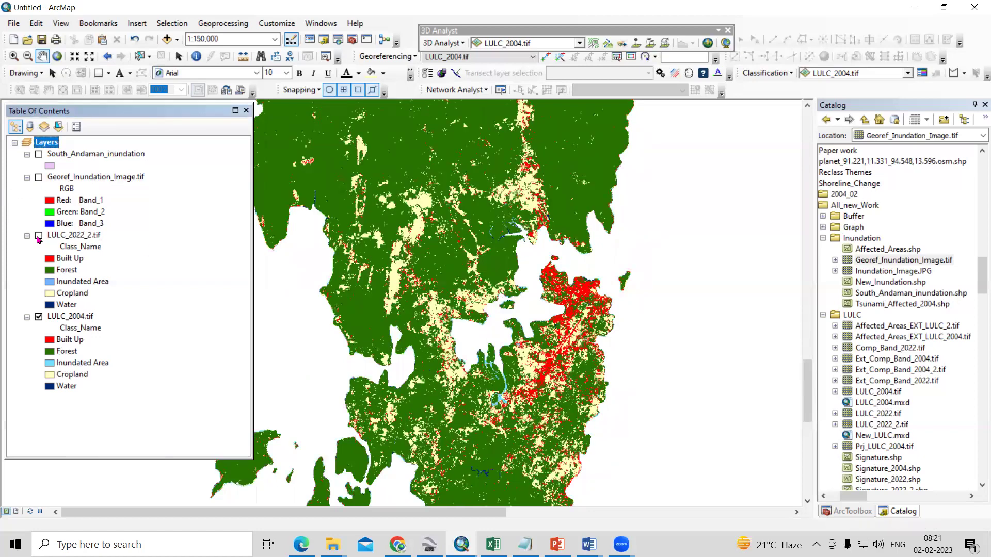
{"action": "scroll", "coordinate": [574, 351], "scroll_direction": "down", "scroll_amount": 1}
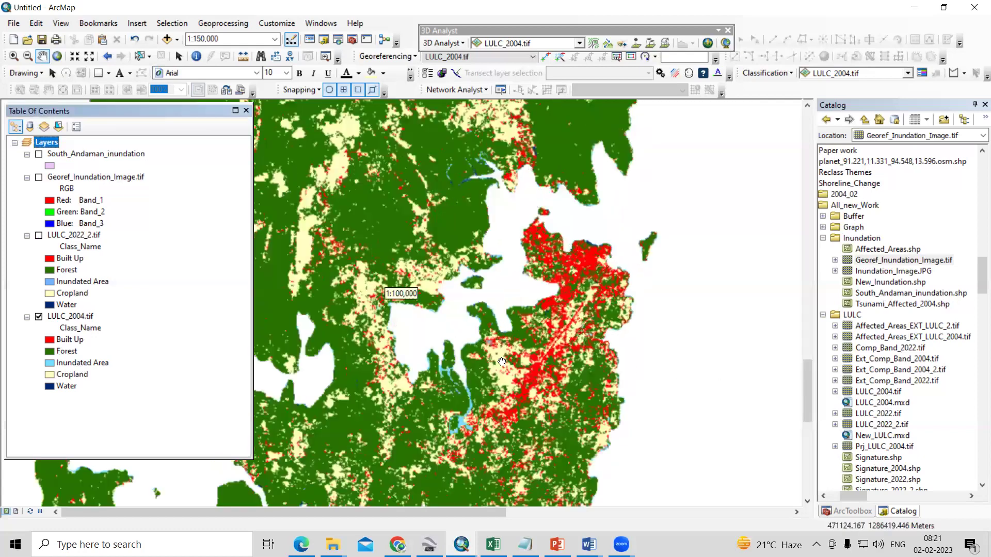
{"action": "left_click", "coordinate": [65, 319]}
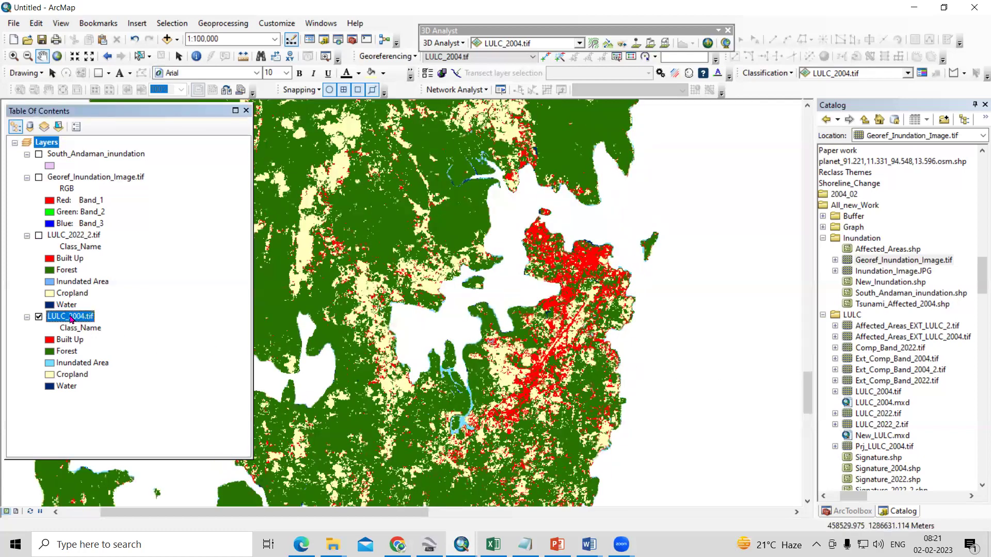
{"action": "scroll", "coordinate": [575, 364], "scroll_direction": "up", "scroll_amount": 1}
{"action": "scroll", "coordinate": [574, 364], "scroll_direction": "up", "scroll_amount": 3}
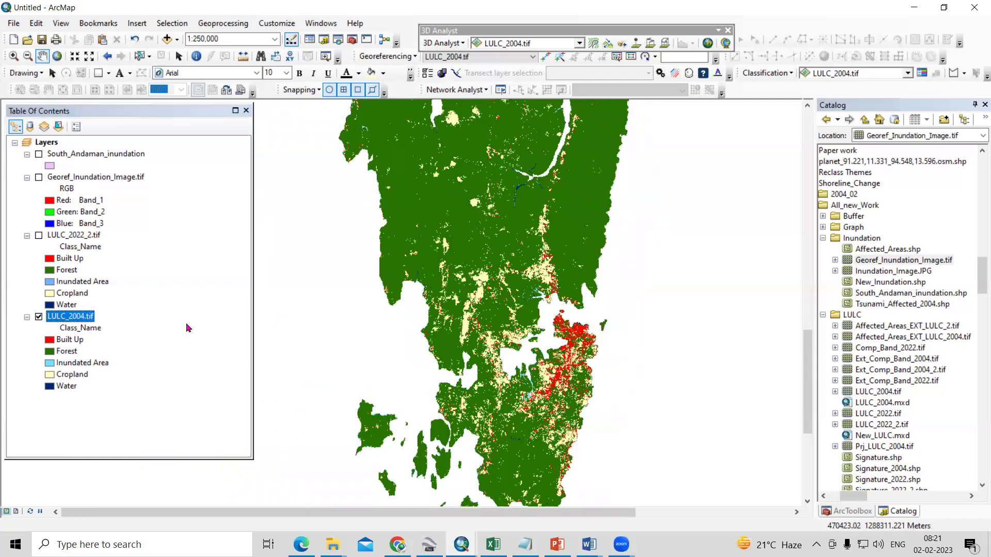
Flip 2022 land use on and off over 2004, re-show the inundation zone, and switch to the paper
{"action": "left_click", "coordinate": [38, 236]}
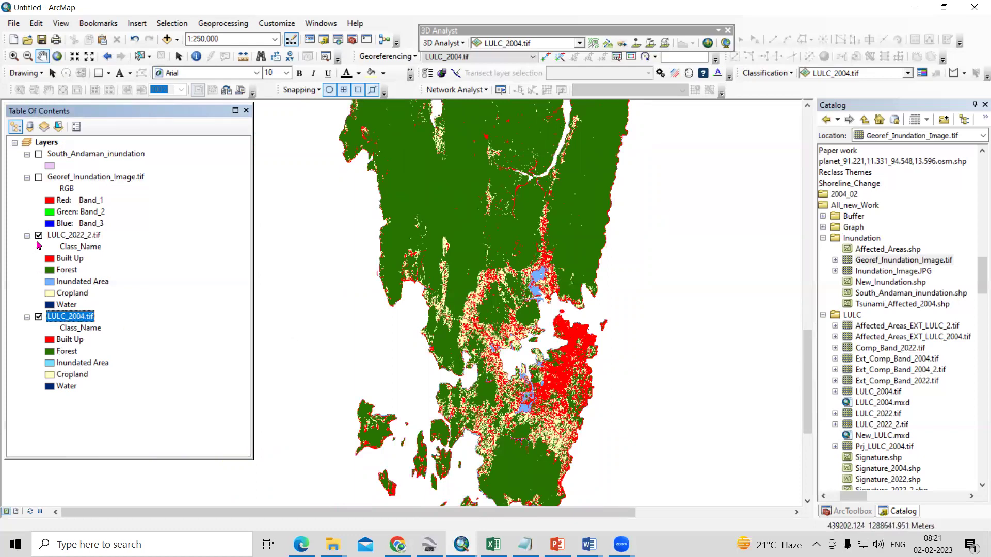
{"action": "left_click", "coordinate": [39, 236]}
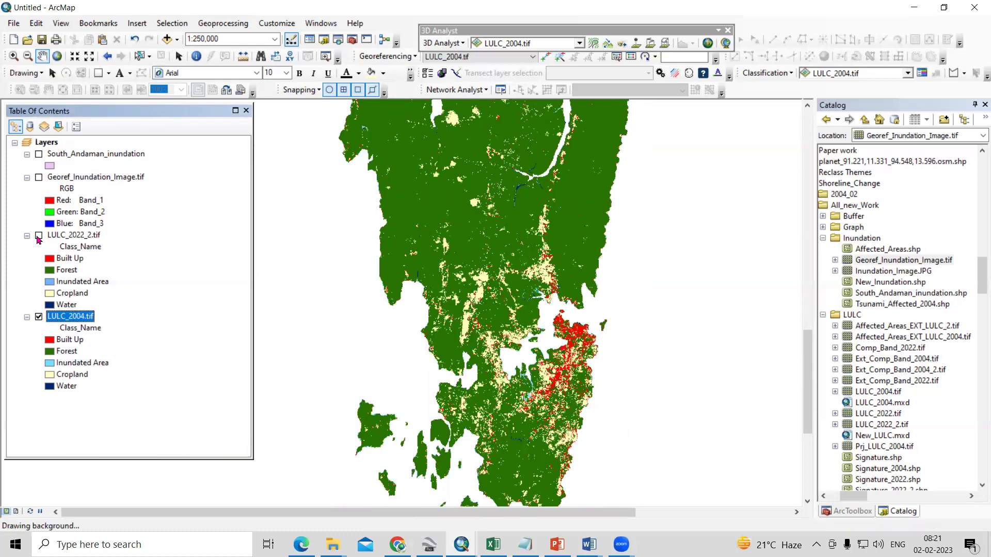
{"action": "left_click", "coordinate": [38, 155]}
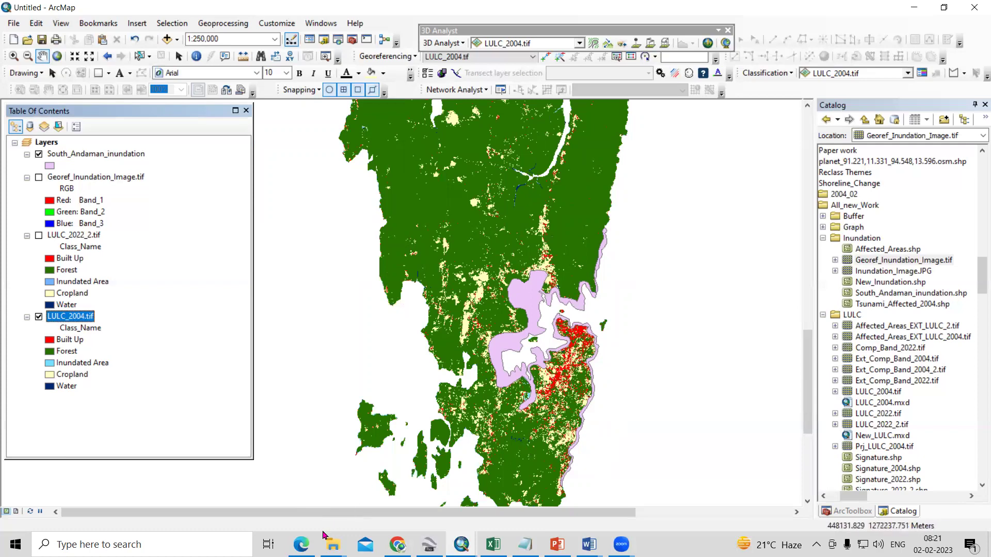
{"action": "key", "text": "alt+Tab"}
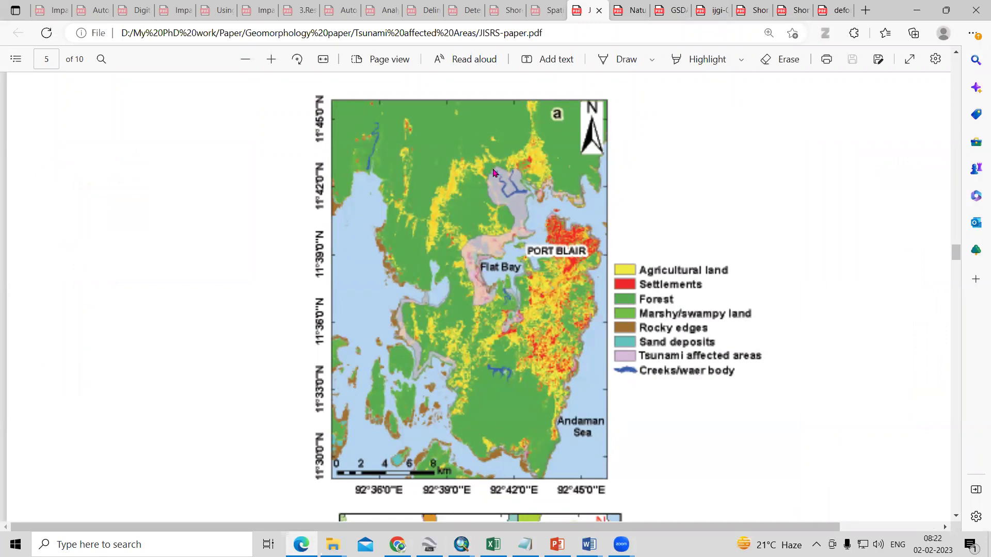
Browse the PDF from its title page back to the page 5 land-cover map, then return to ArcMap
{"action": "scroll", "coordinate": [512, 288], "scroll_direction": "up", "scroll_amount": 5}
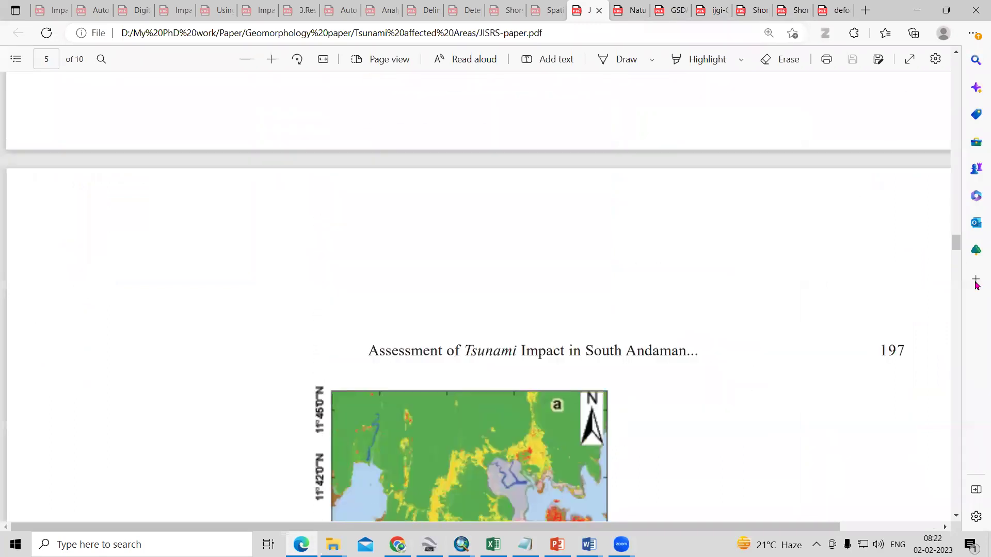
{"action": "left_click", "coordinate": [958, 81]}
{"action": "left_click", "coordinate": [959, 81]}
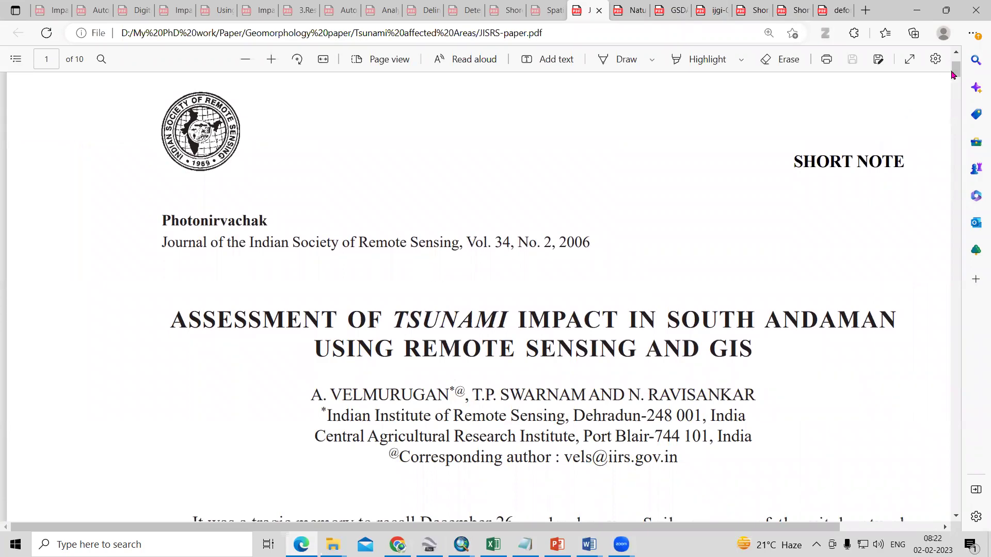
{"action": "left_click_drag", "start_coordinate": [953, 75], "coordinate": [957, 242]}
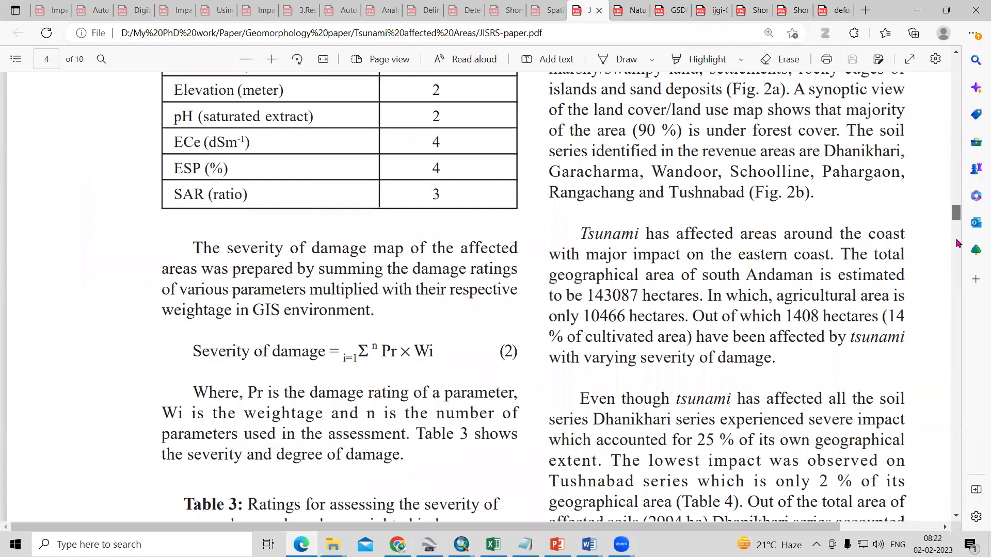
{"action": "left_click", "coordinate": [958, 251]}
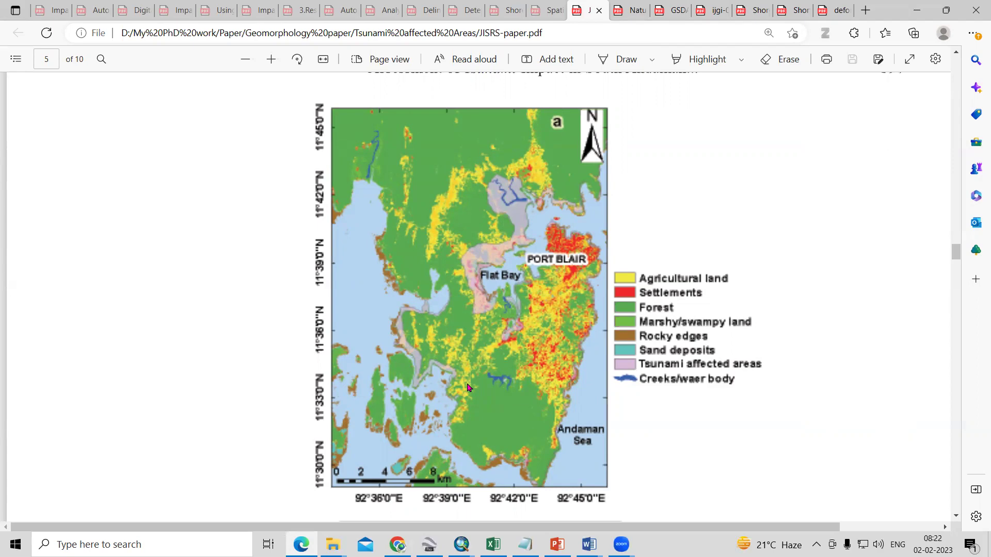
{"action": "mouse_move", "coordinate": [457, 543]}
{"action": "left_click", "coordinate": [380, 449]}
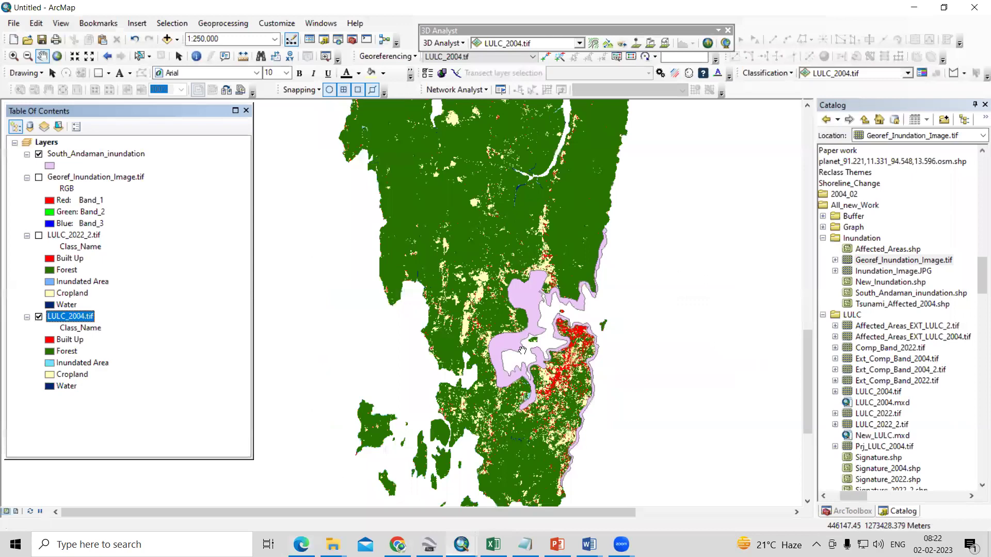
Hide the inundation zone, flip 2022 land use on and off, and zoom in to 1:150,000
{"action": "left_click", "coordinate": [38, 154]}
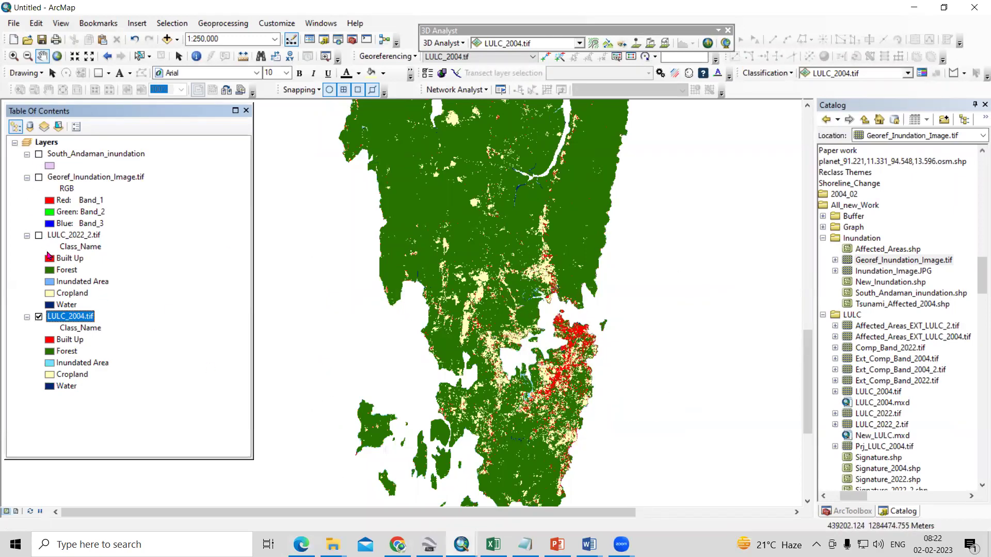
{"action": "left_click", "coordinate": [39, 236]}
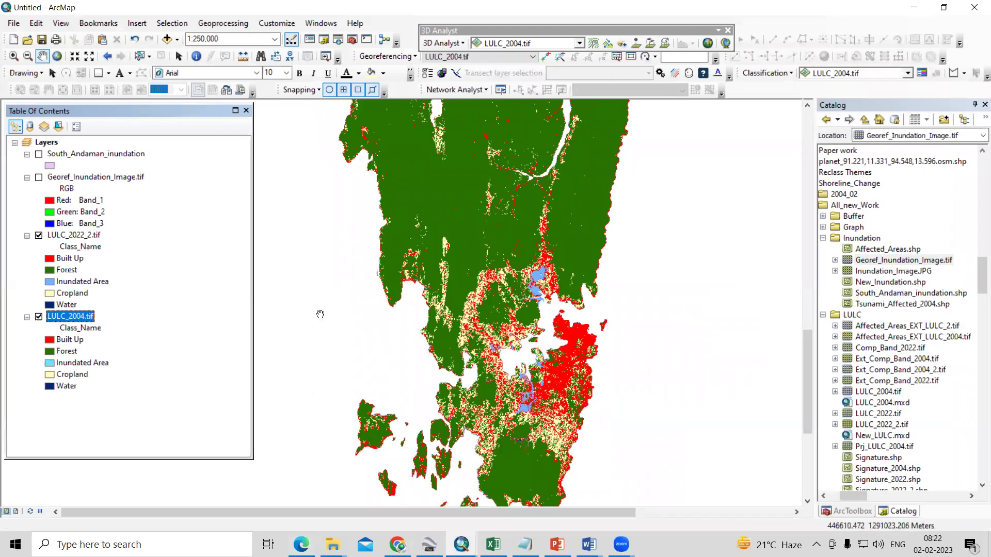
{"action": "left_click", "coordinate": [39, 235]}
{"action": "scroll", "coordinate": [559, 383], "scroll_direction": "down", "scroll_amount": 1}
{"action": "scroll", "coordinate": [559, 382], "scroll_direction": "down", "scroll_amount": 1}
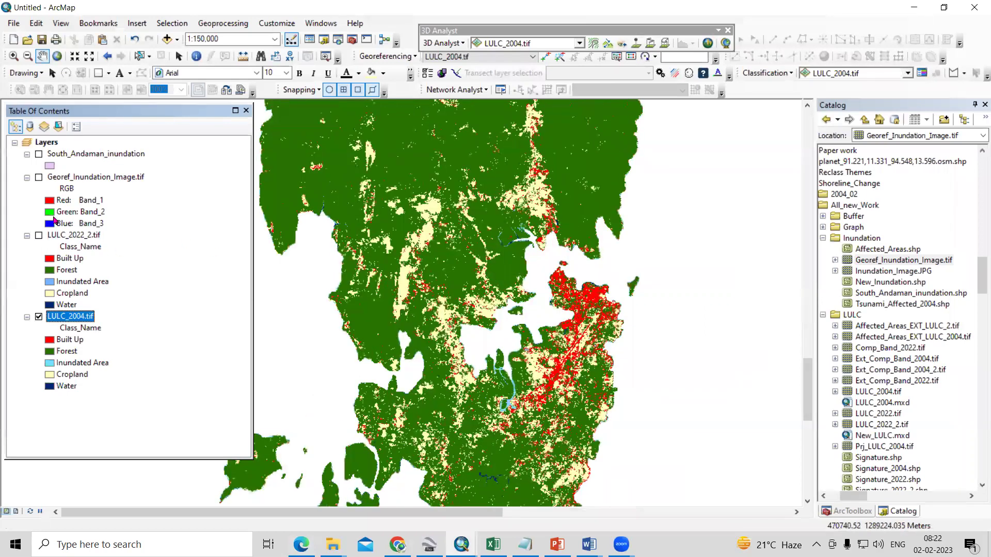
Compare 2022 against 2004 land use up close, re-show the inundation zone, and switch to the paper
{"action": "left_click", "coordinate": [38, 236]}
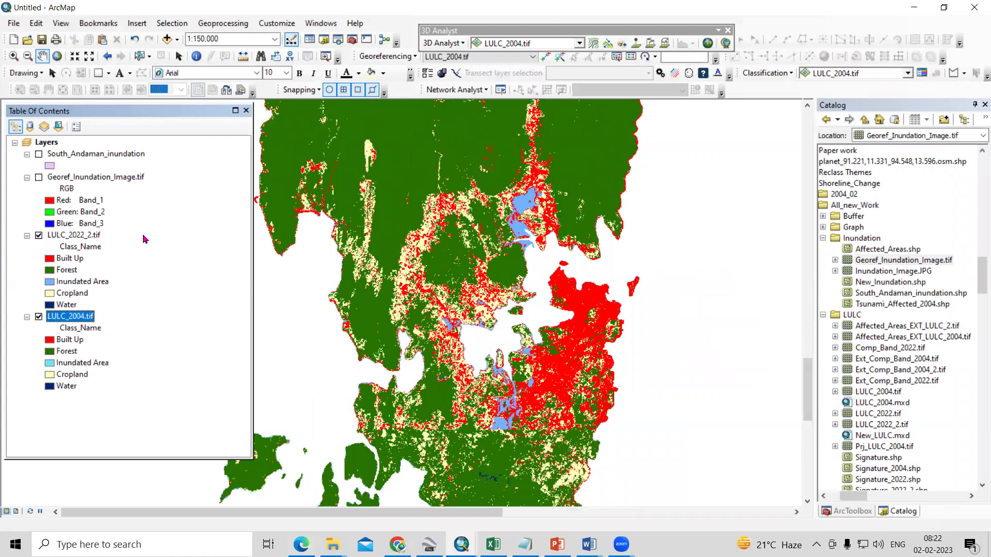
{"action": "left_click", "coordinate": [39, 236]}
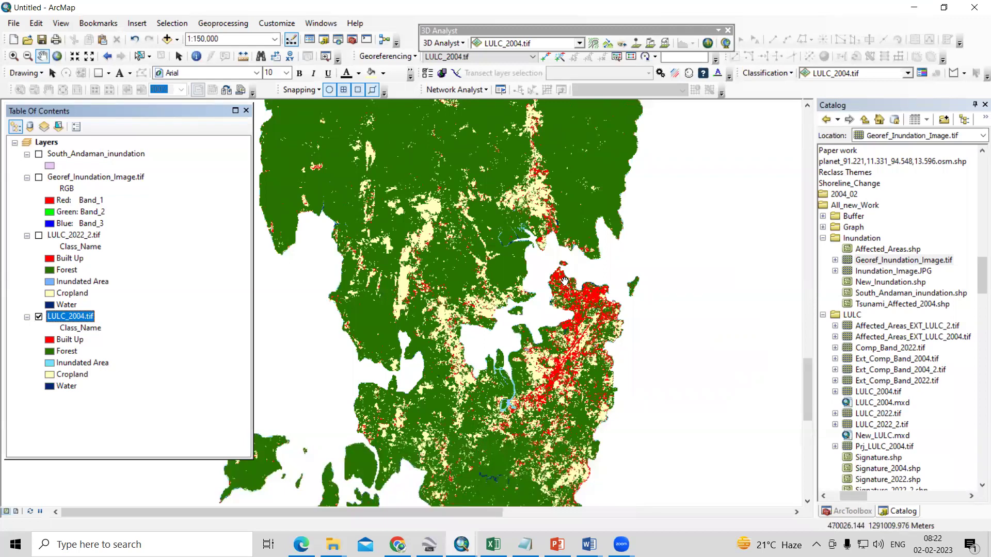
{"action": "left_click", "coordinate": [38, 155]}
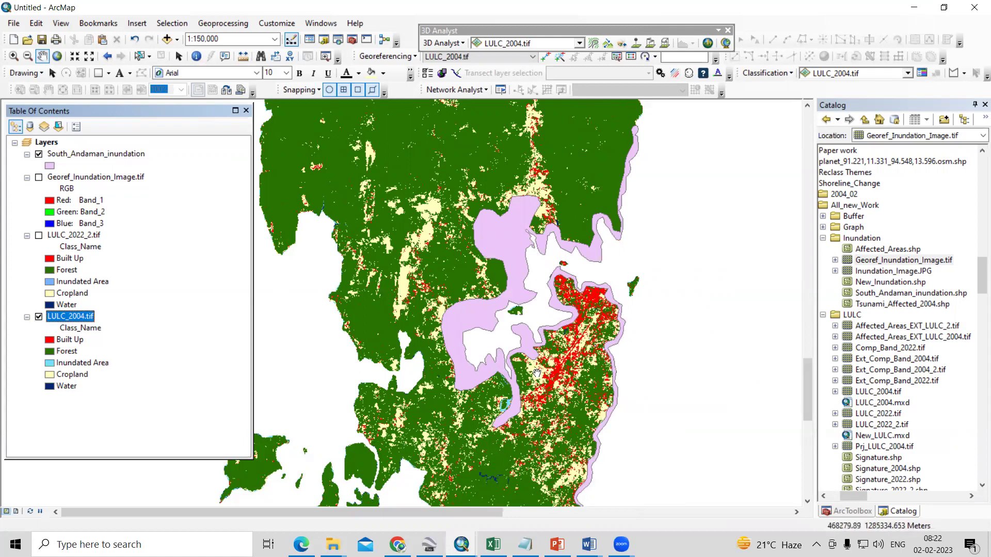
{"action": "key", "text": "alt+Tab"}
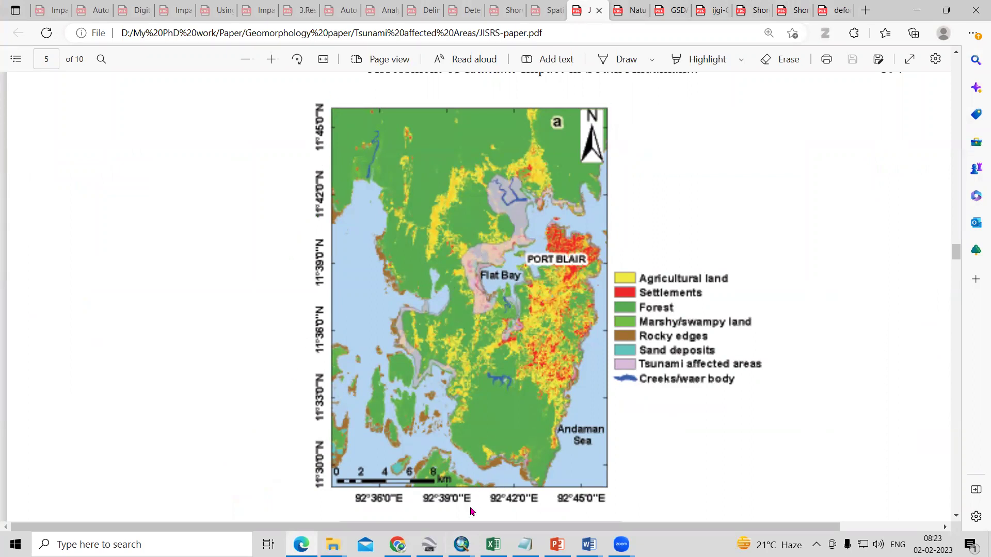
Back in ArcMap, turn on LULC_2022_2.tif and make it the selected layer
{"action": "mouse_move", "coordinate": [461, 544]}
{"action": "left_click", "coordinate": [312, 498]}
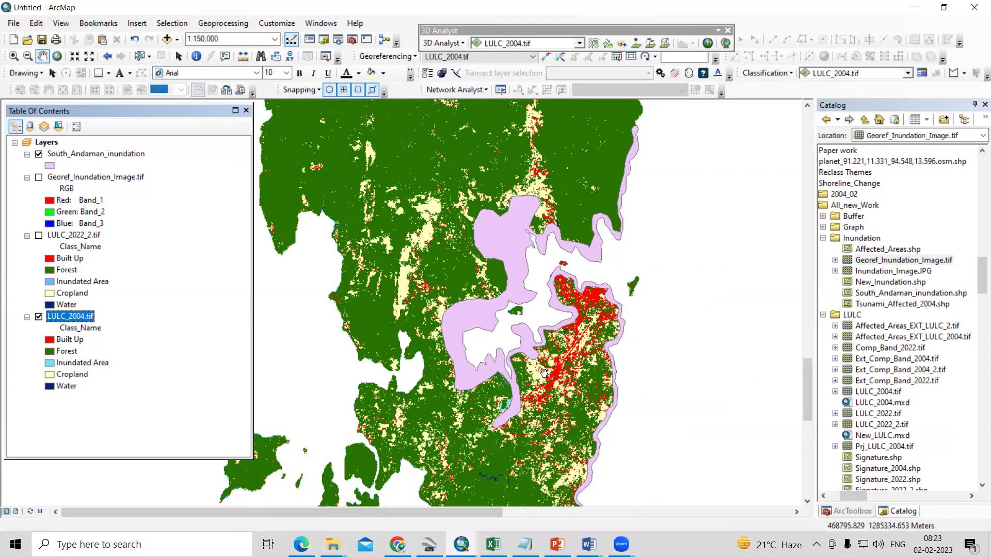
{"action": "scroll", "coordinate": [517, 369], "scroll_direction": "up", "scroll_amount": 1}
{"action": "scroll", "coordinate": [519, 368], "scroll_direction": "up", "scroll_amount": 1}
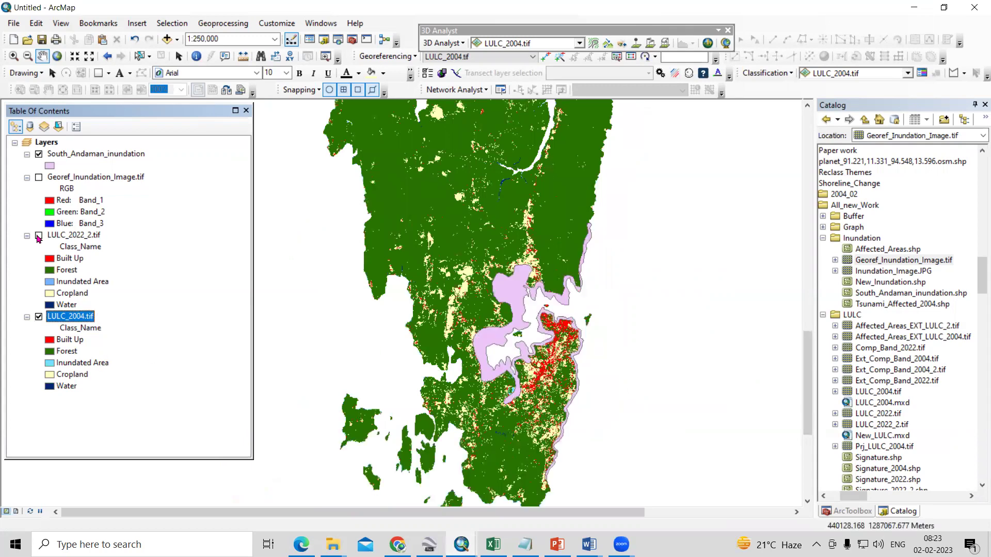
{"action": "left_click", "coordinate": [38, 236]}
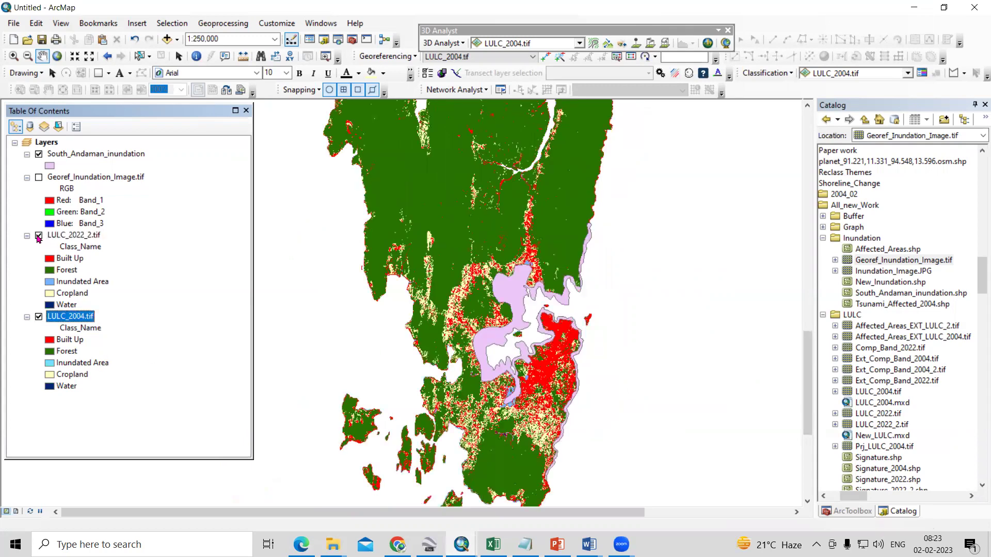
{"action": "left_click", "coordinate": [80, 236]}
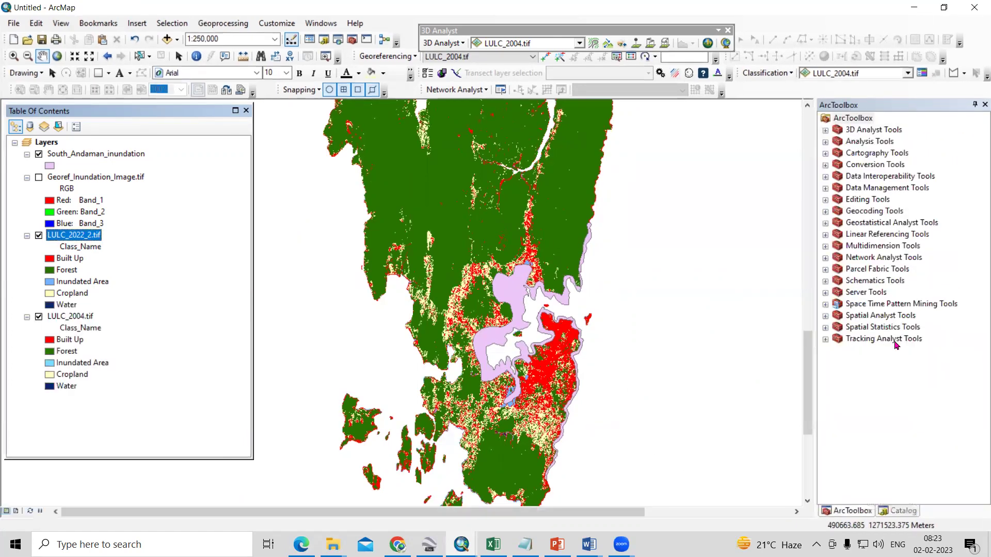
Open Extract by Mask from Spatial Analyst Tools > Extraction
{"action": "double_click", "coordinate": [859, 316]}
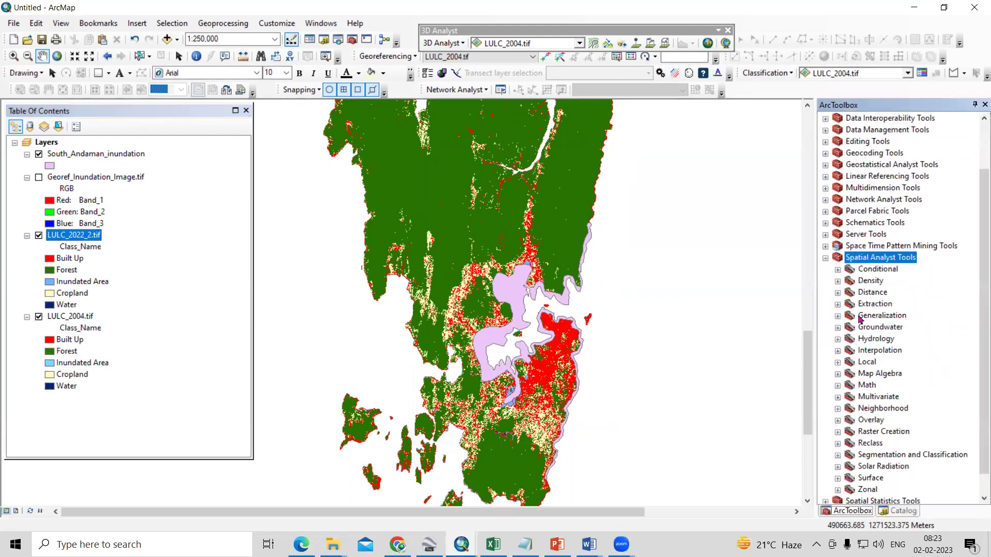
{"action": "double_click", "coordinate": [887, 307]}
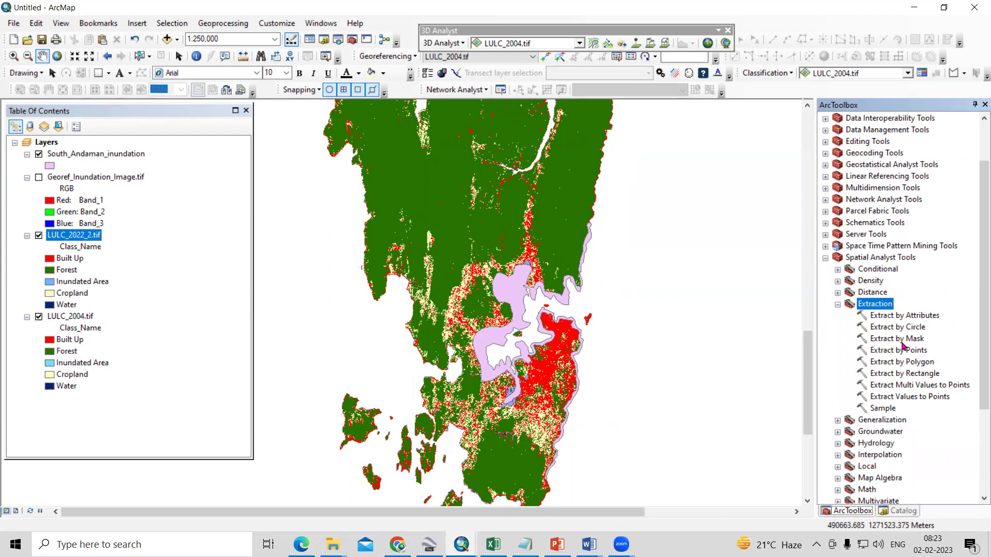
{"action": "double_click", "coordinate": [901, 340]}
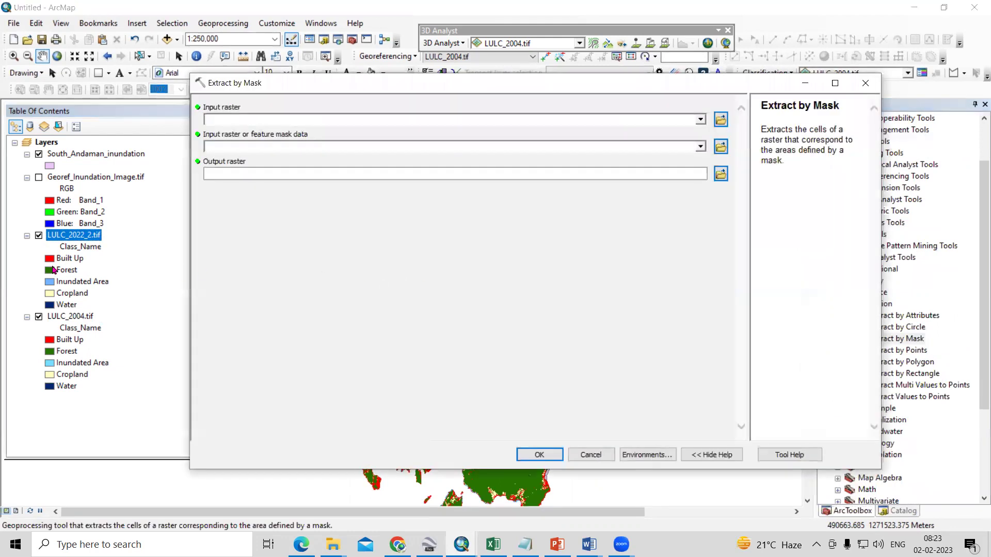
Run Extract by Mask on LULC_2022_2.tif with the South_Andaman_inundation mask, output Extract_tif31
{"action": "left_click_drag", "start_coordinate": [74, 235], "coordinate": [367, 127]}
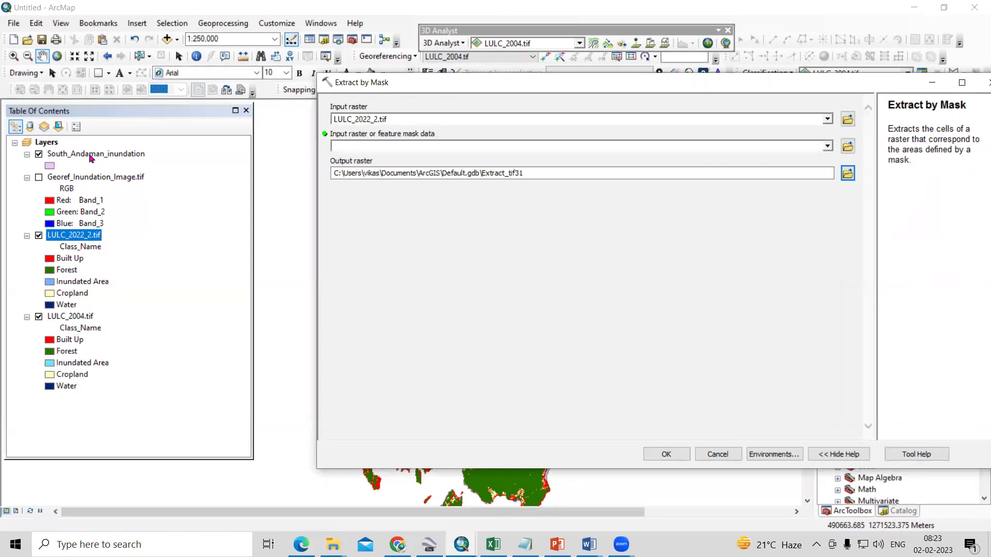
{"action": "left_click_drag", "start_coordinate": [90, 156], "coordinate": [404, 153]}
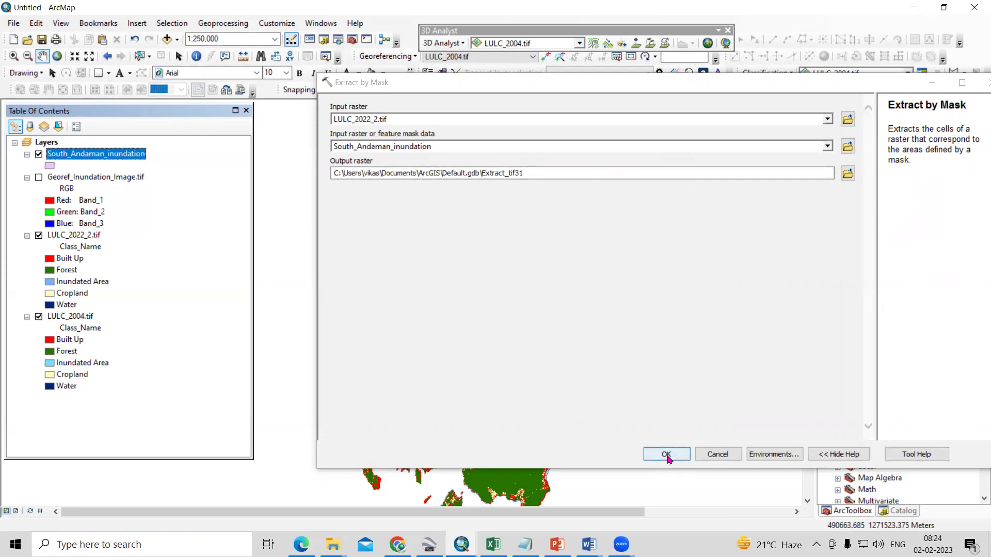
{"action": "left_click", "coordinate": [666, 454]}
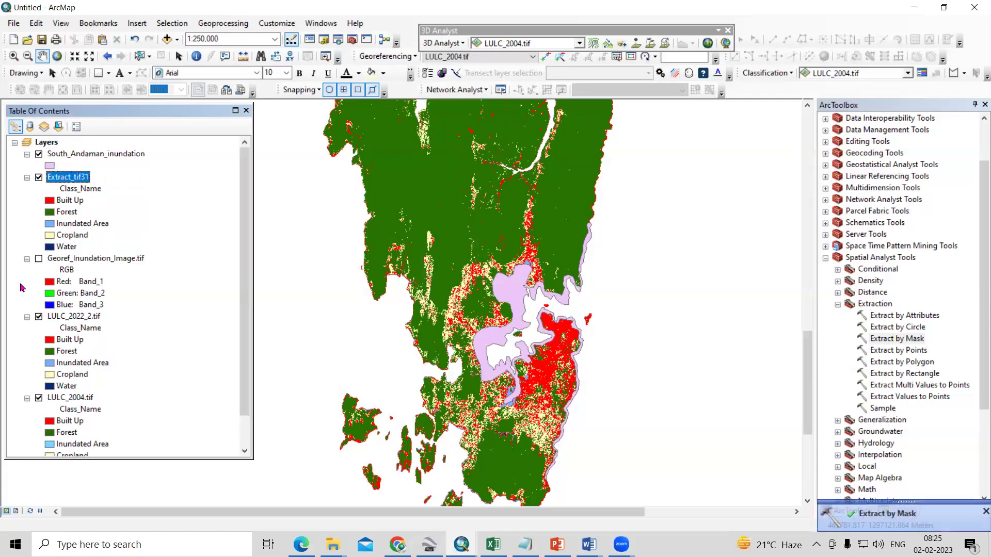
Uncheck LULC_2022_2.tif, LULC_2004.tif and South_Andaman_inundation, then zoom onto Extract_tif31
{"action": "left_click", "coordinate": [39, 317]}
{"action": "left_click", "coordinate": [38, 398]}
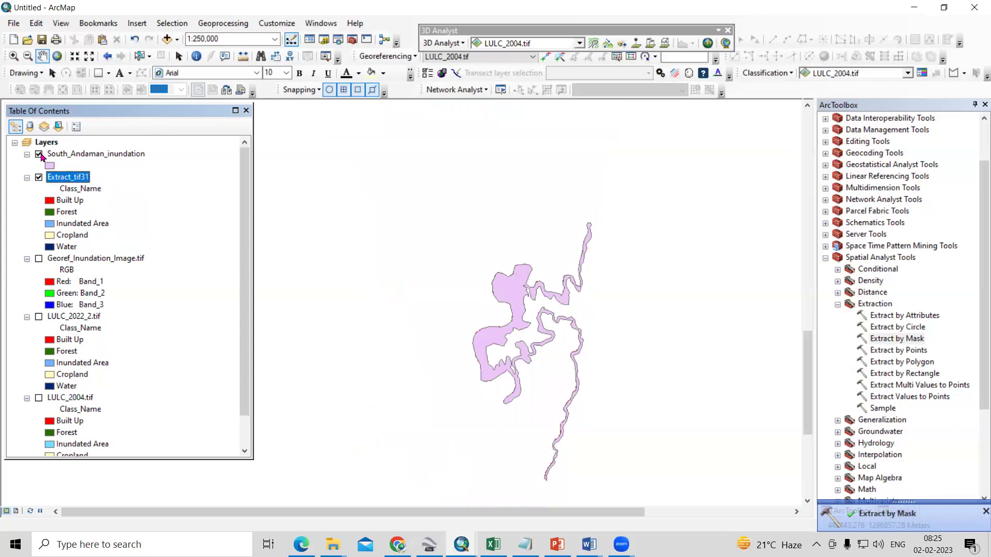
{"action": "left_click", "coordinate": [39, 153]}
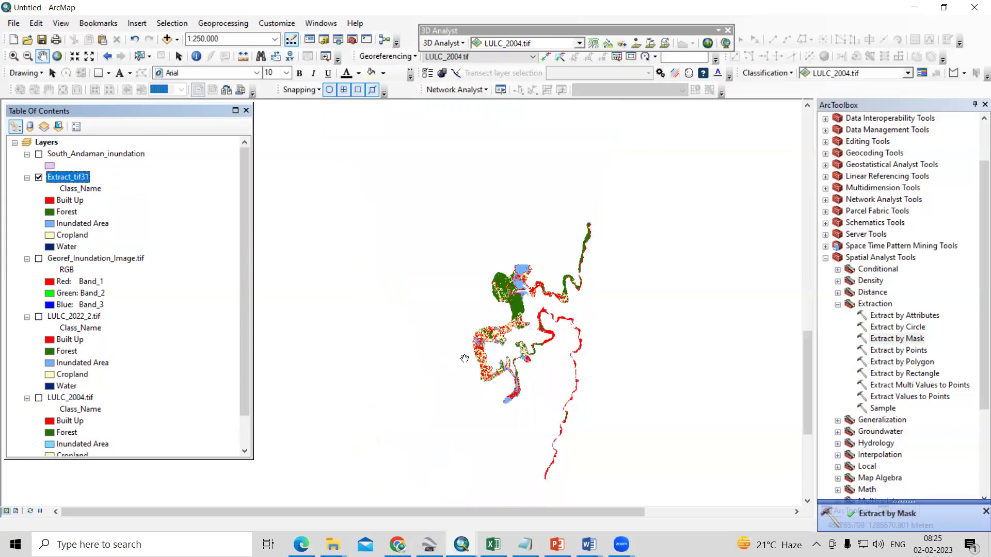
{"action": "scroll", "coordinate": [544, 368], "scroll_direction": "up", "scroll_amount": 1}
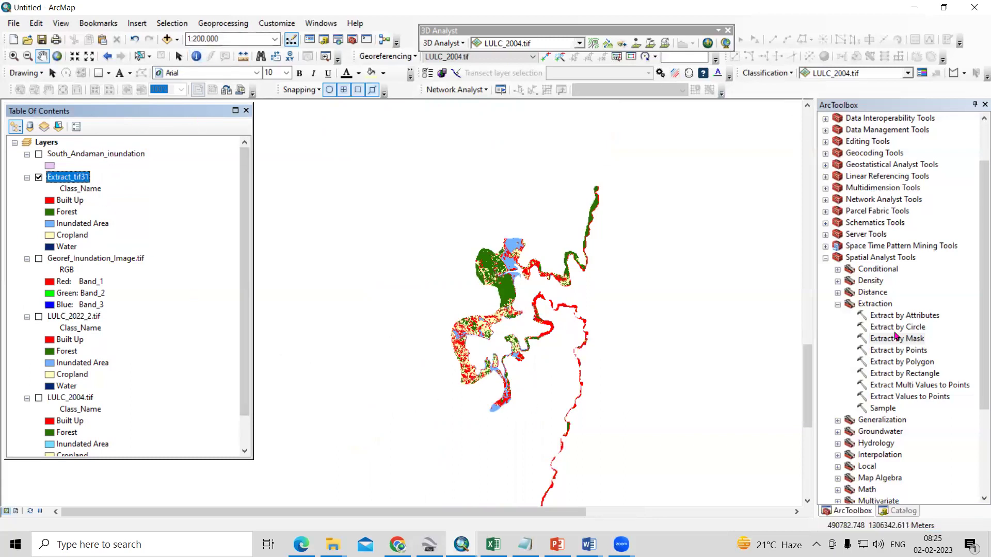
Open the Raster to Polygon tool from Conversion Tools > From Raster
{"action": "scroll", "coordinate": [879, 339], "scroll_direction": "up", "scroll_amount": 2}
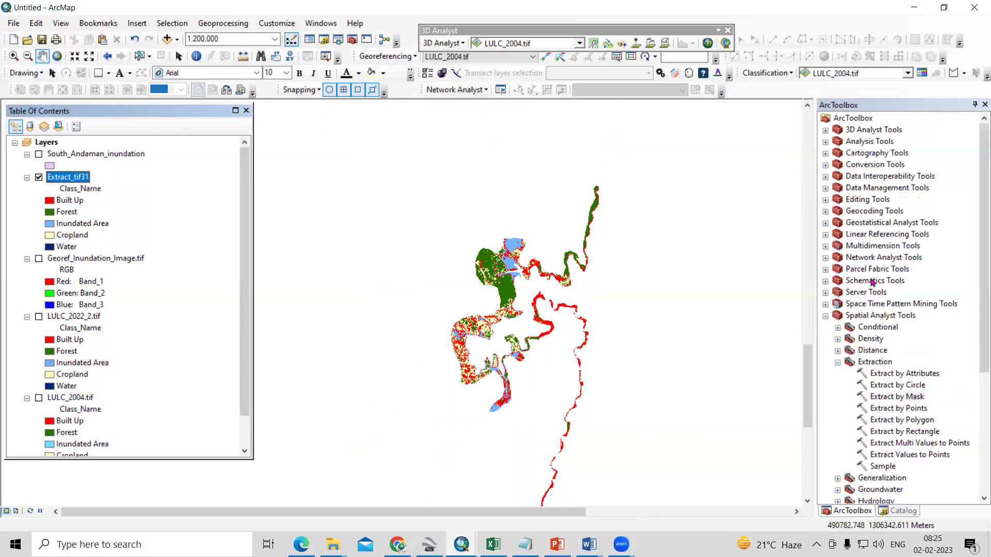
{"action": "double_click", "coordinate": [884, 165]}
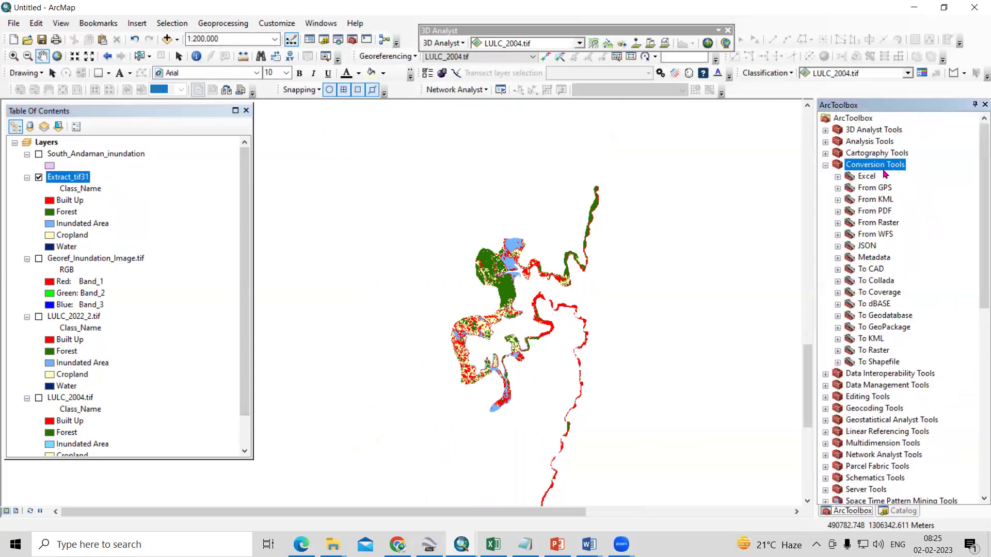
{"action": "double_click", "coordinate": [888, 224]}
{"action": "double_click", "coordinate": [900, 269]}
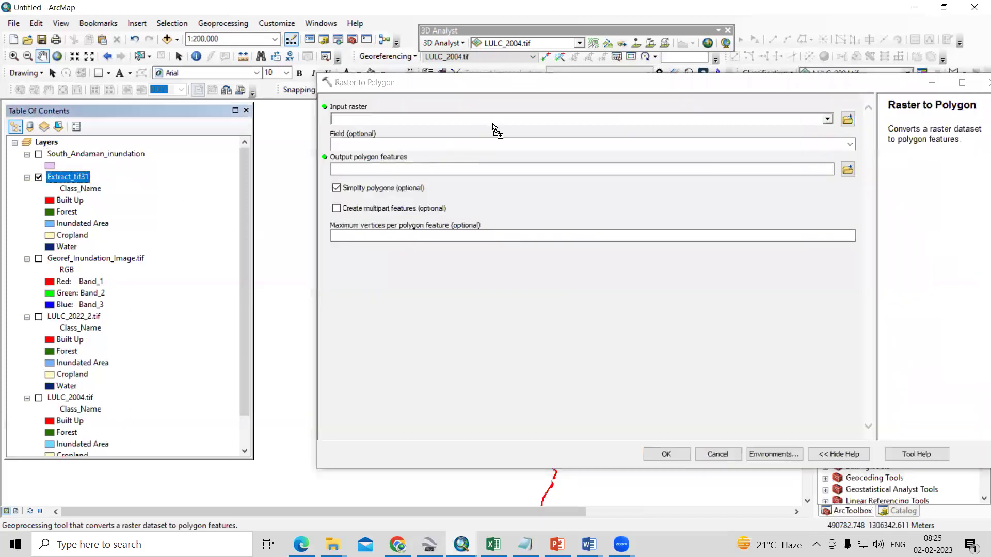
Convert Extract_tif31 to polygons on the Class_name field with Simplify polygons unchecked
{"action": "left_click", "coordinate": [849, 144]}
{"action": "left_click", "coordinate": [420, 174]}
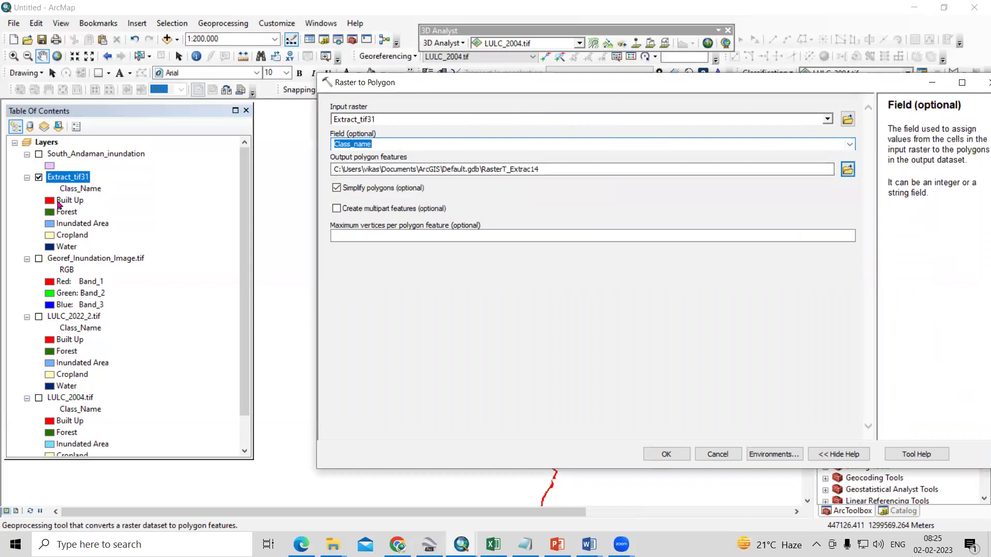
{"action": "left_click", "coordinate": [337, 188]}
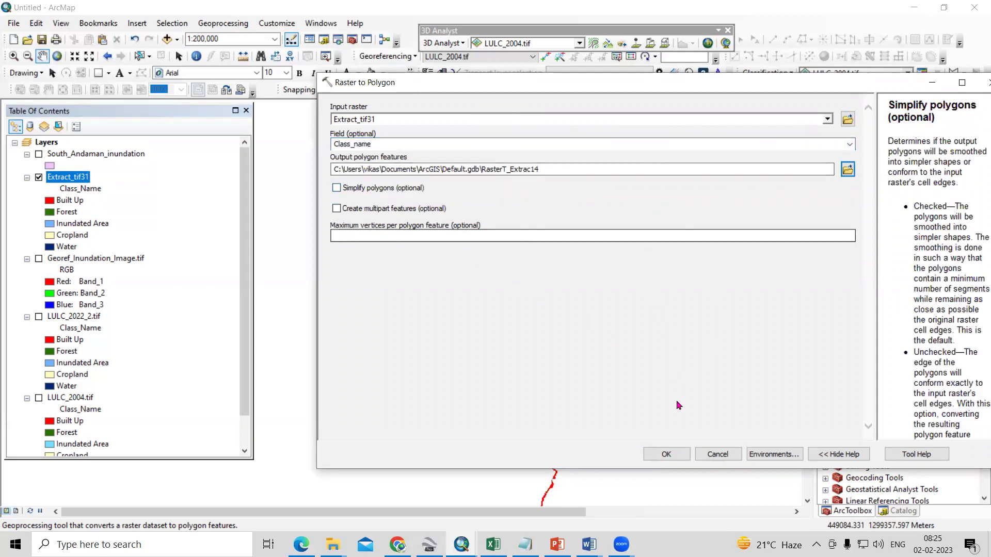
{"action": "left_click", "coordinate": [666, 454]}
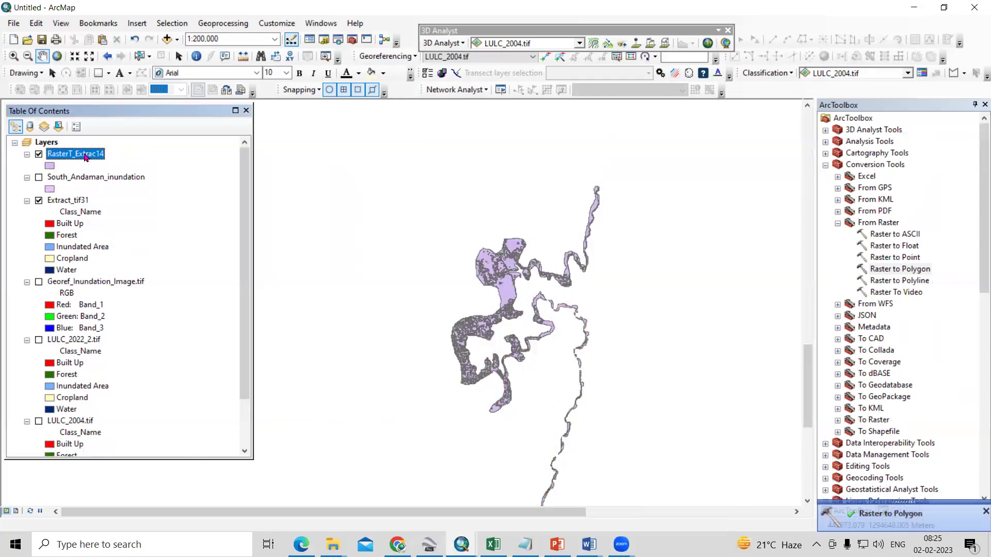
{"action": "right_click", "coordinate": [86, 158]}
{"action": "left_click", "coordinate": [132, 191]}
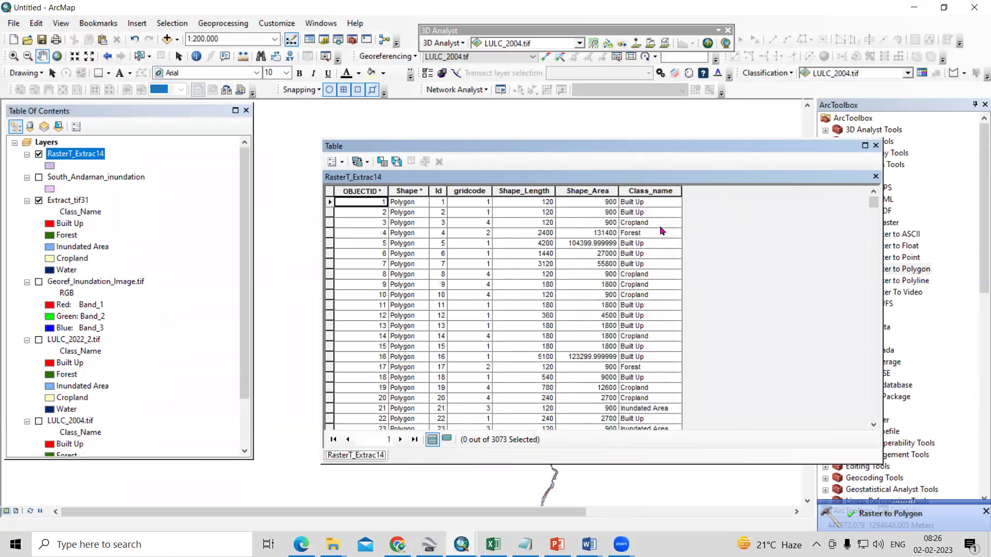
{"action": "left_click", "coordinate": [877, 146]}
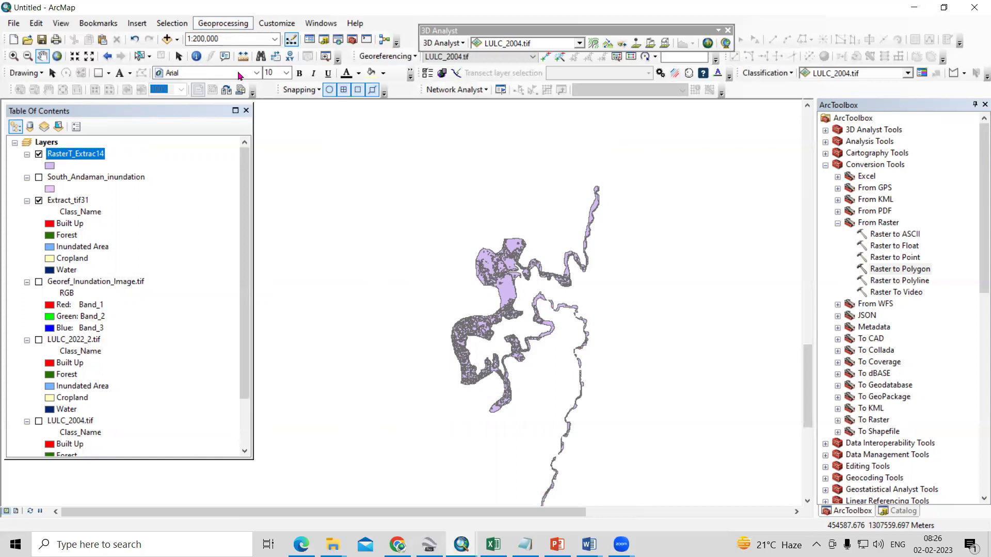
{"action": "left_click", "coordinate": [223, 23]}
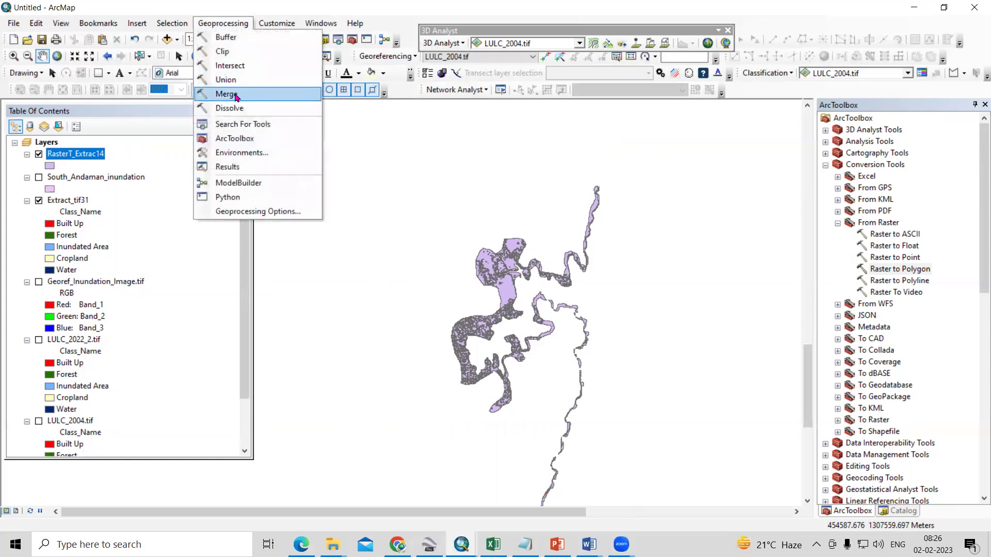
Dissolve RasterT_Extrac14 on gridcode and Class_name to create RasterT_Extrac14_Dissolve
{"action": "left_click", "coordinate": [274, 124]}
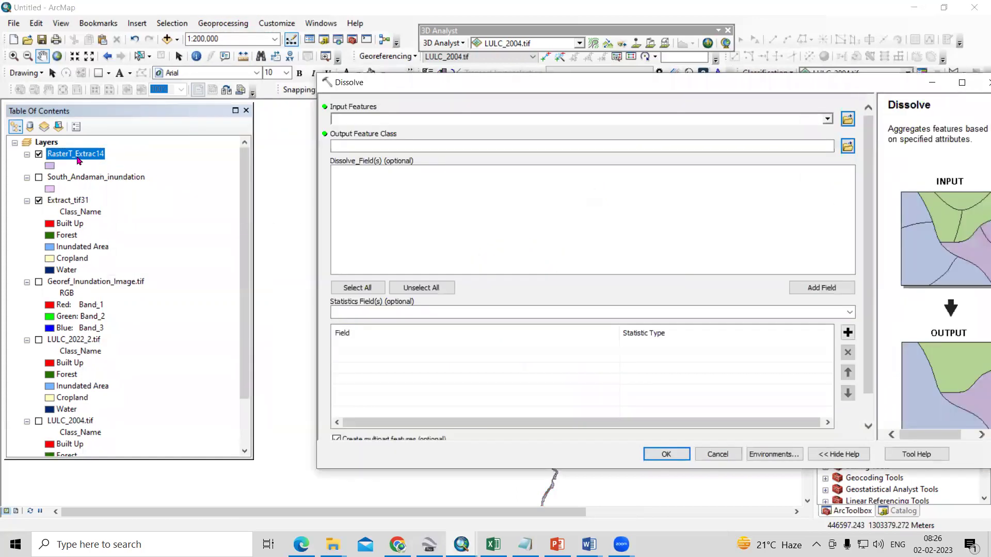
{"action": "left_click_drag", "start_coordinate": [377, 126], "coordinate": [377, 126]}
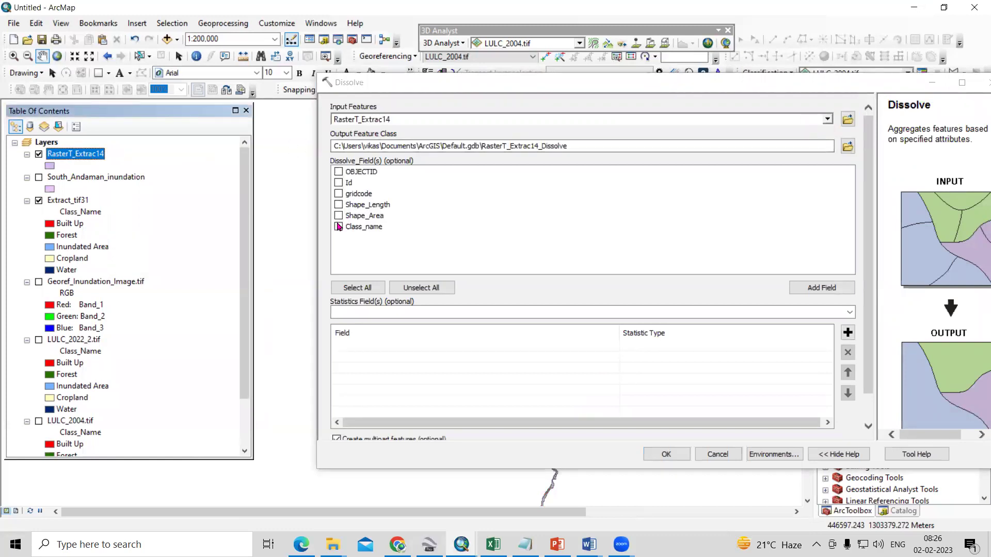
{"action": "left_click", "coordinate": [339, 227]}
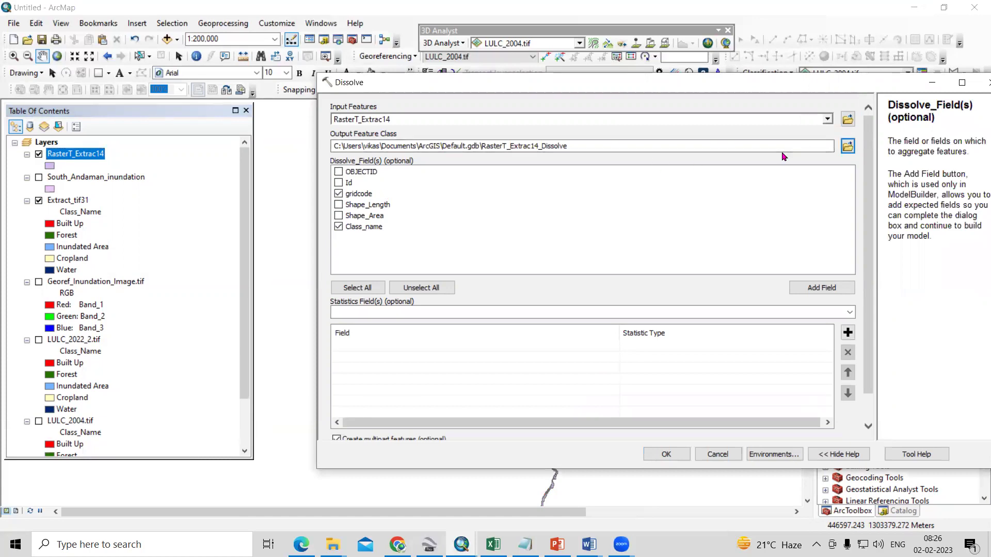
{"action": "left_click", "coordinate": [667, 455]}
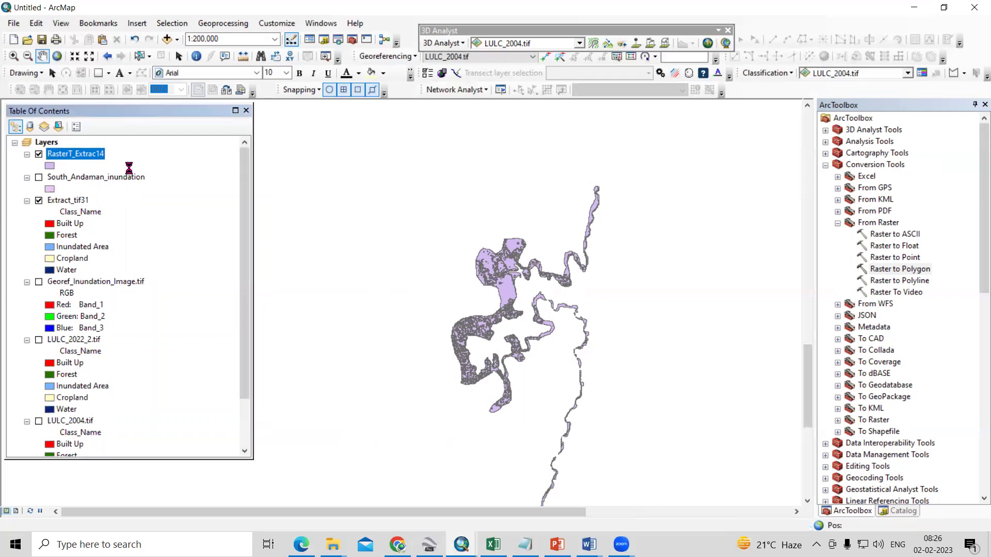
Open the RasterT_Extrac14_Dissolve attribute table and add a Float field named Area
{"action": "right_click", "coordinate": [91, 154]}
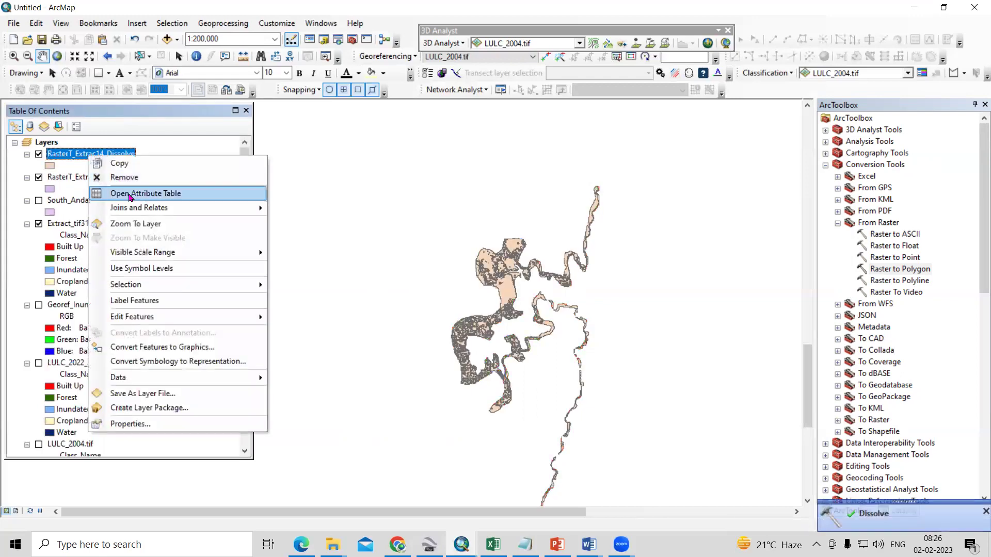
{"action": "left_click", "coordinate": [130, 194]}
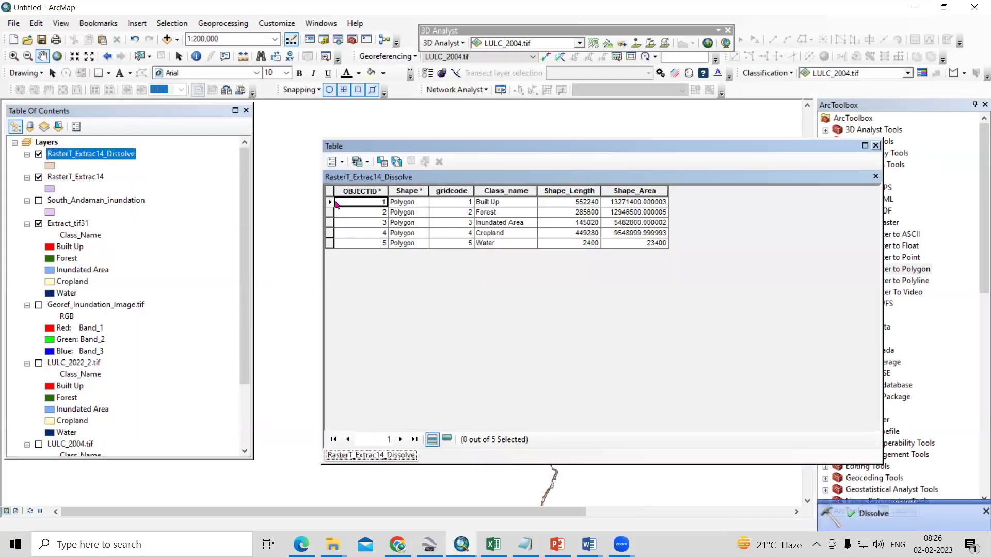
{"action": "left_click", "coordinate": [334, 162]}
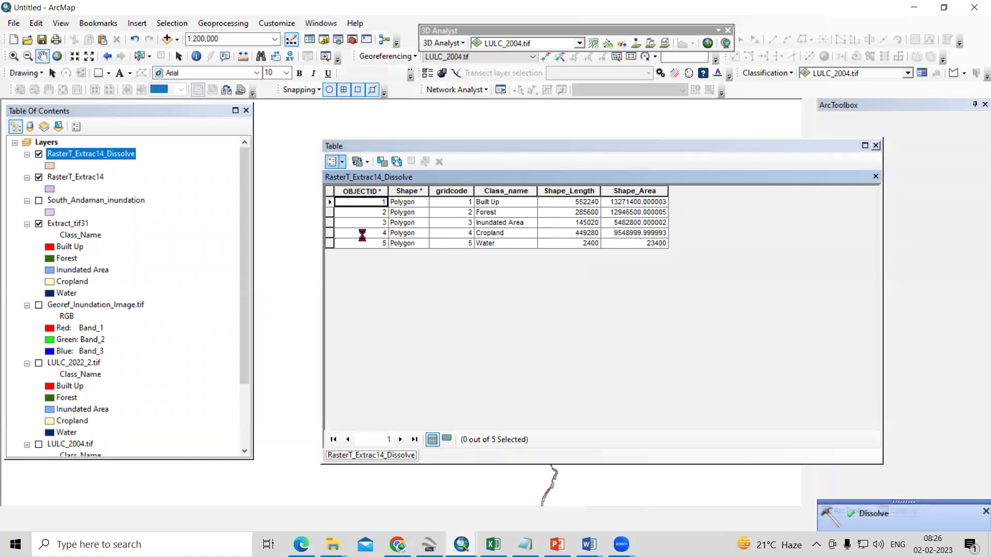
{"action": "left_click", "coordinate": [364, 252]}
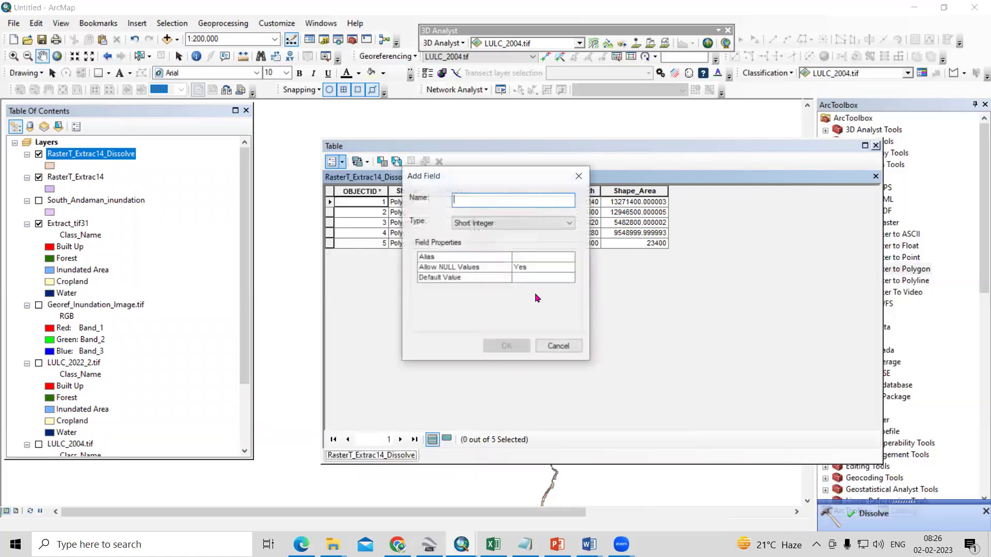
{"action": "type", "text": "Area"}
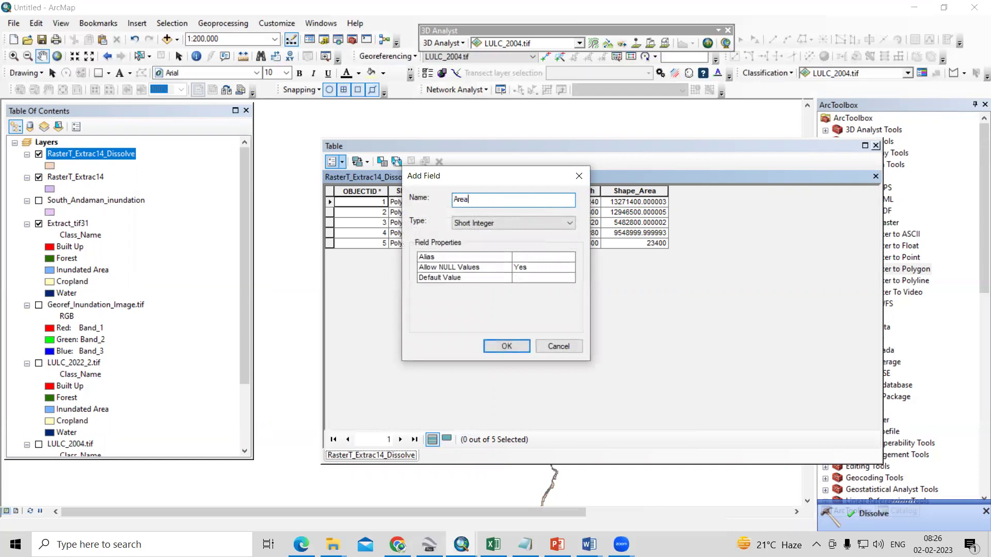
{"action": "left_click", "coordinate": [539, 223]}
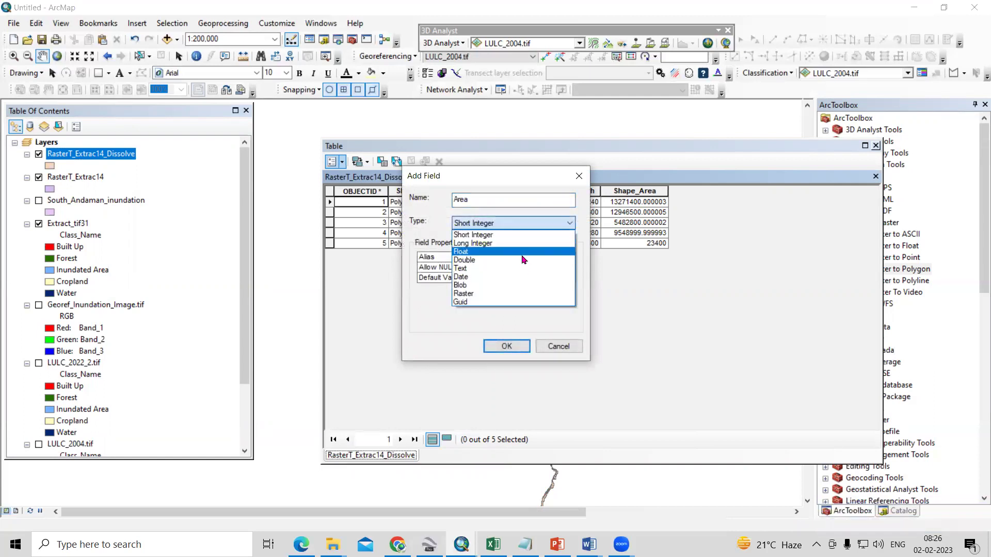
{"action": "left_click", "coordinate": [523, 258]}
{"action": "left_click", "coordinate": [507, 347]}
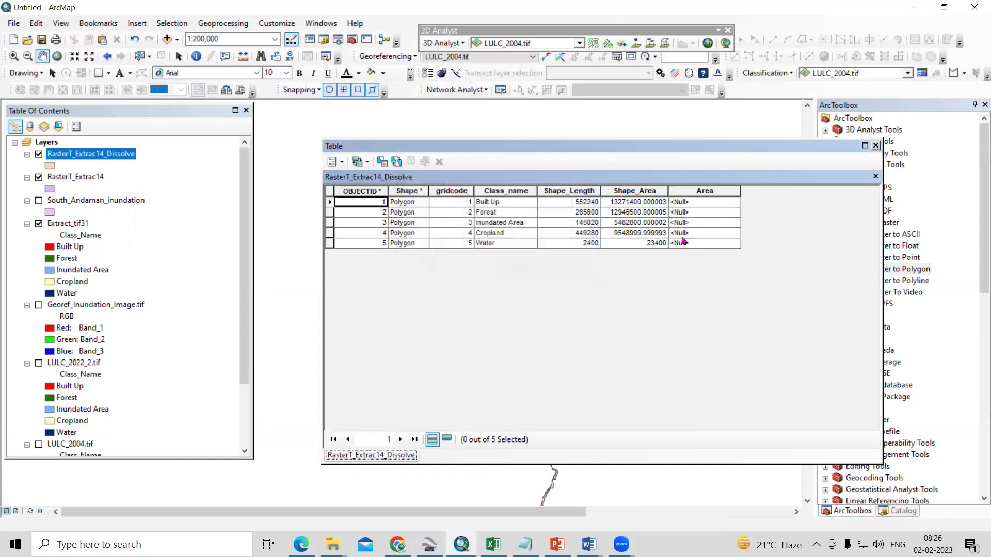
{"action": "left_click", "coordinate": [685, 191]}
{"action": "right_click", "coordinate": [684, 192]}
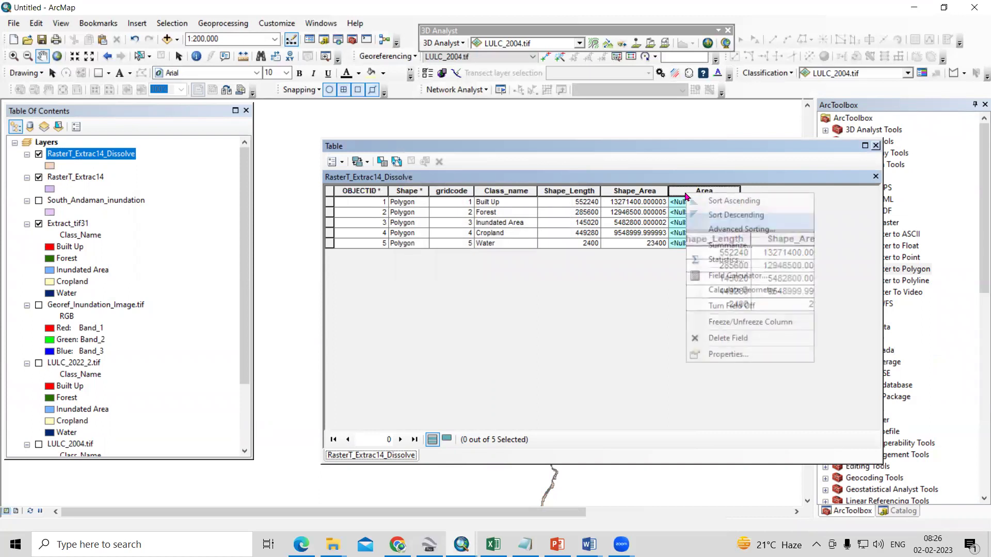
Calculate geometry into the Area field as area in square kilometres
{"action": "left_click", "coordinate": [751, 290]}
{"action": "left_click", "coordinate": [568, 303]}
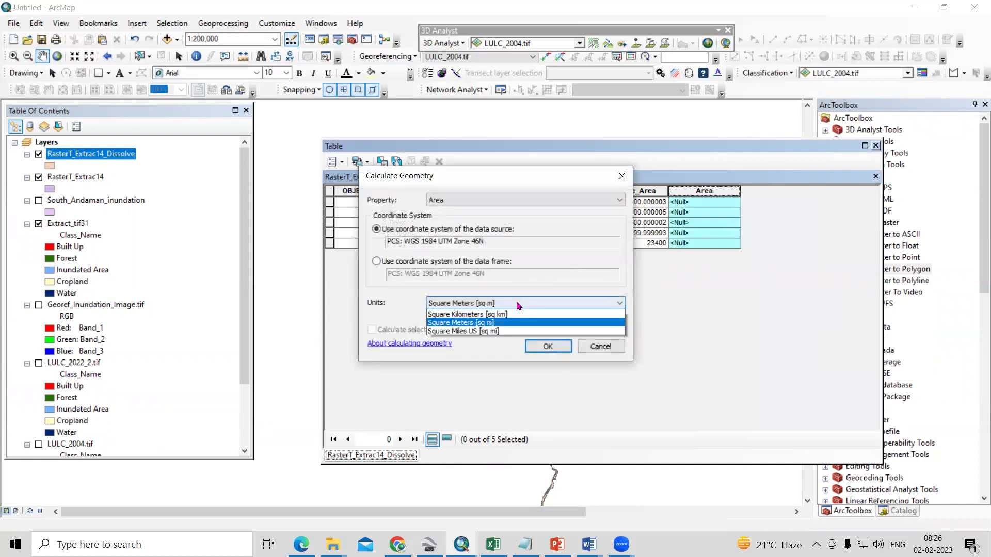
{"action": "left_click", "coordinate": [505, 357]}
{"action": "left_click", "coordinate": [538, 345]}
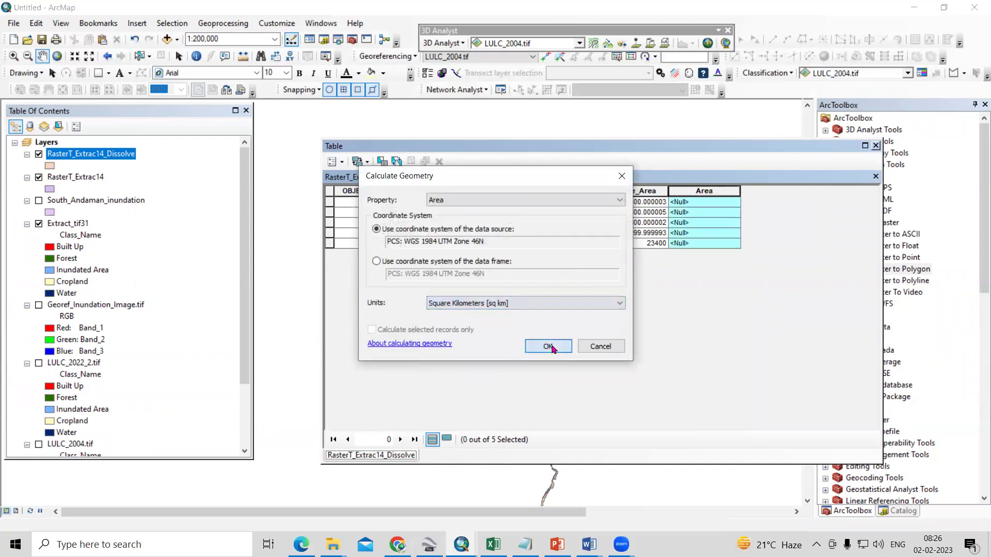
Review the five class areas, Built Up 13.2714 to Water 0.0234, then close the table
{"action": "left_click", "coordinate": [728, 205]}
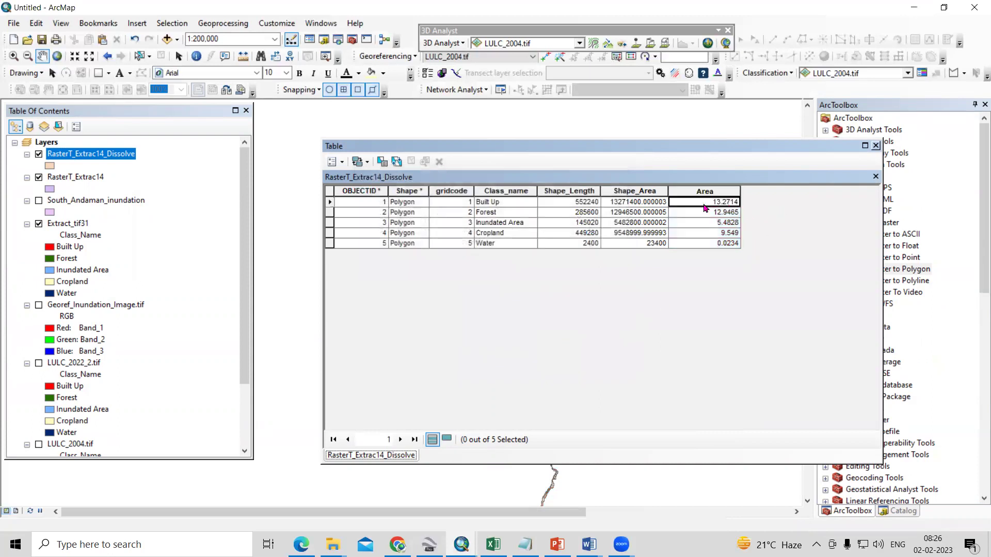
{"action": "left_click", "coordinate": [329, 202]}
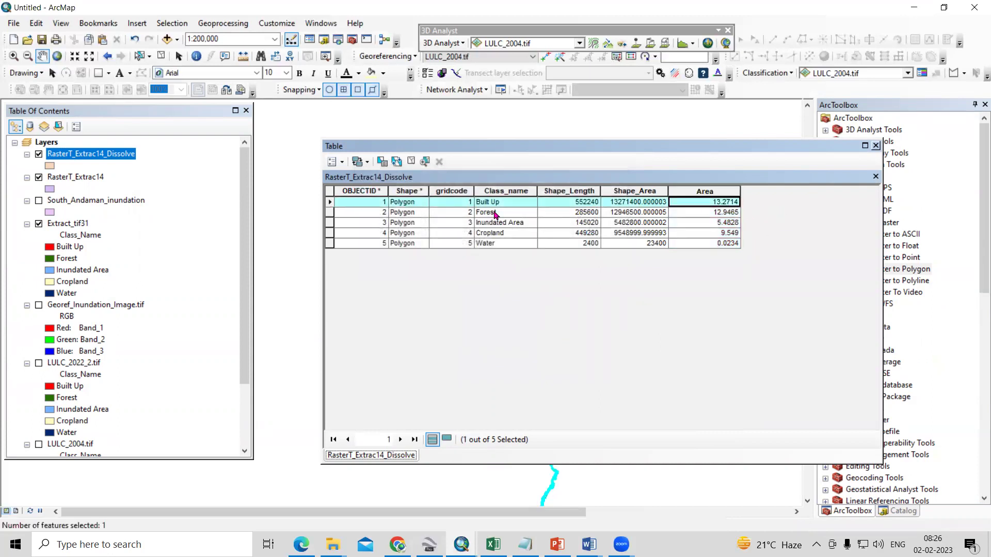
{"action": "left_click", "coordinate": [329, 214]}
{"action": "key", "text": "Down"}
{"action": "key", "text": "Down"}
{"action": "key", "text": "Down"}
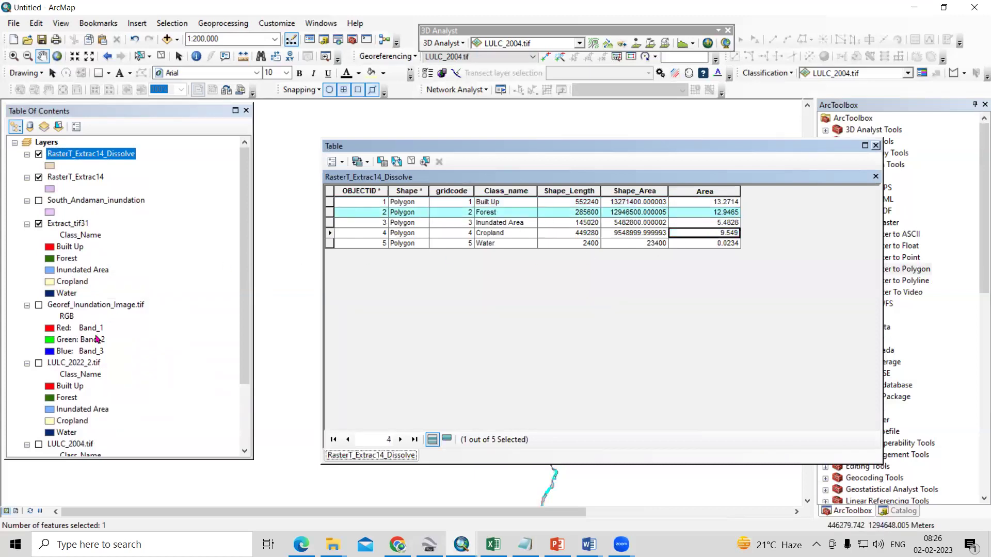
{"action": "scroll", "coordinate": [97, 345], "scroll_direction": "down", "scroll_amount": 2}
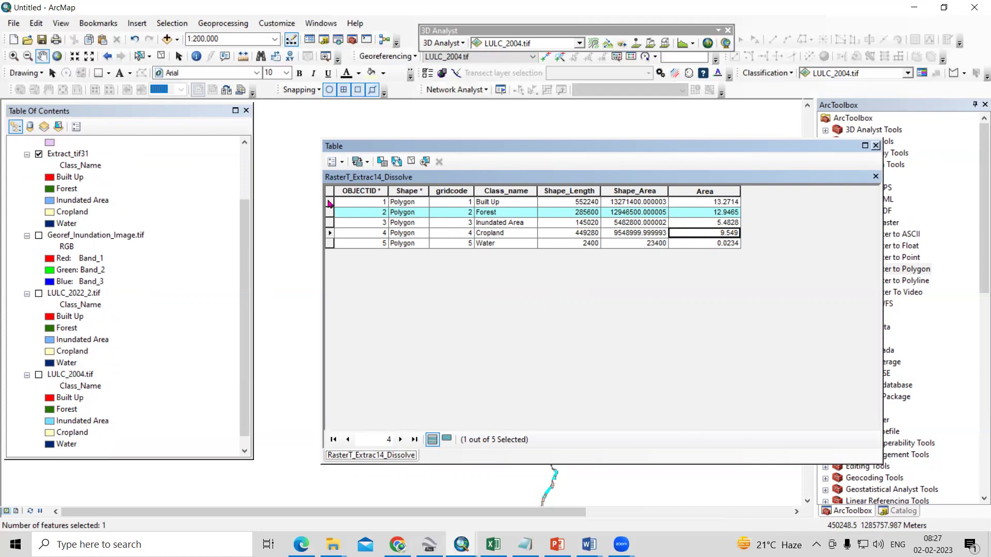
{"action": "left_click_drag", "start_coordinate": [329, 204], "coordinate": [329, 249]}
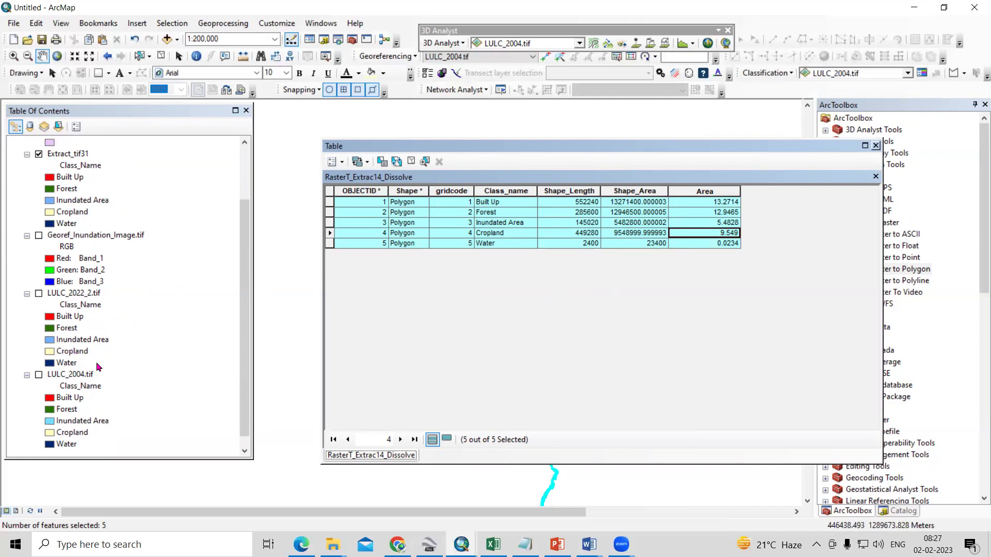
{"action": "scroll", "coordinate": [93, 289], "scroll_direction": "up", "scroll_amount": 2}
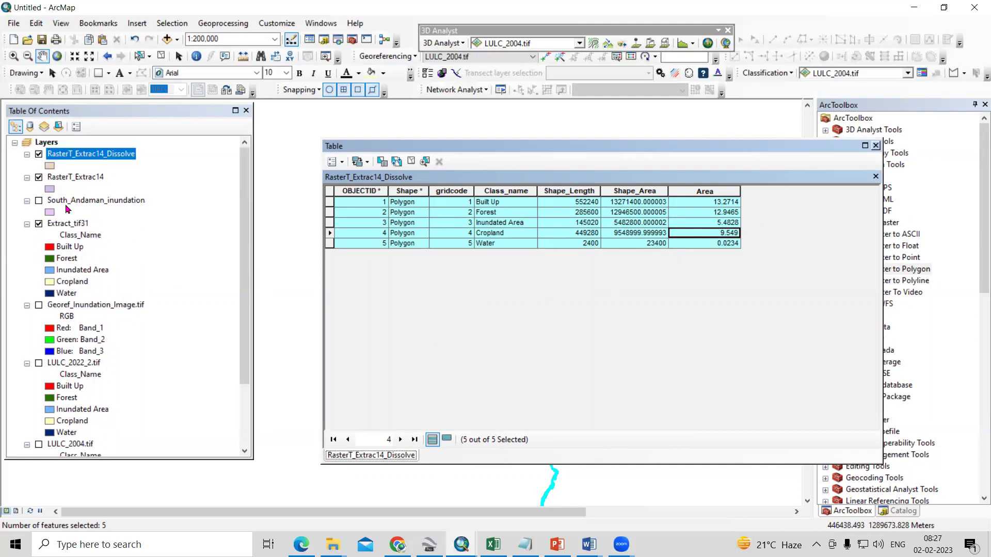
{"action": "left_click", "coordinate": [876, 146]}
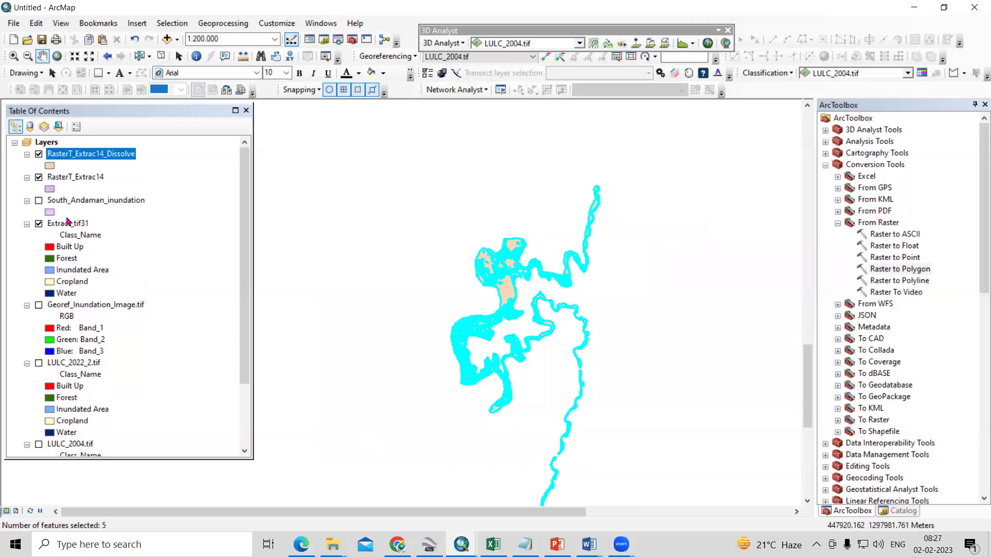
Turn on the South_Andaman_inundation layer and recentre the map on the pink inundation zone
{"action": "left_click", "coordinate": [39, 202]}
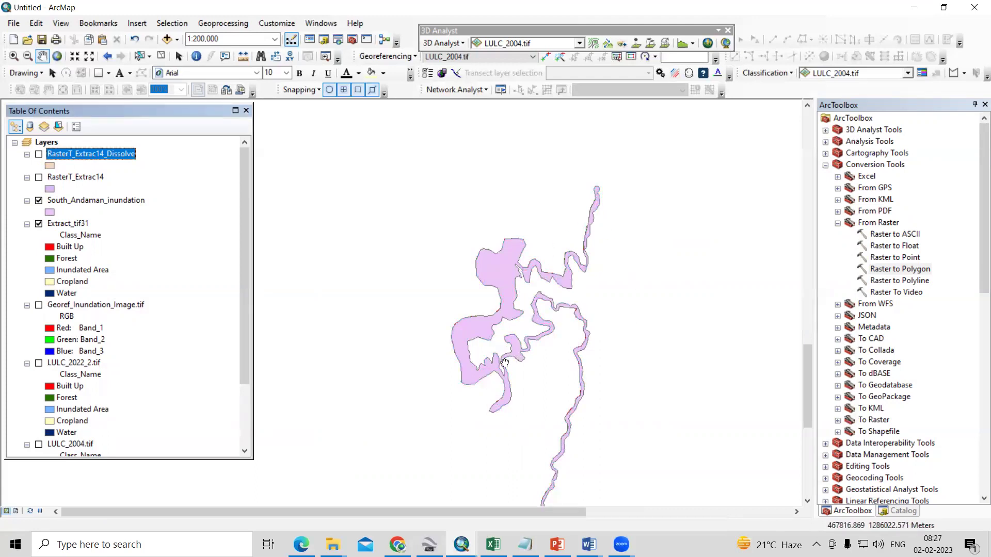
{"action": "left_click_drag", "start_coordinate": [491, 362], "coordinate": [481, 314]}
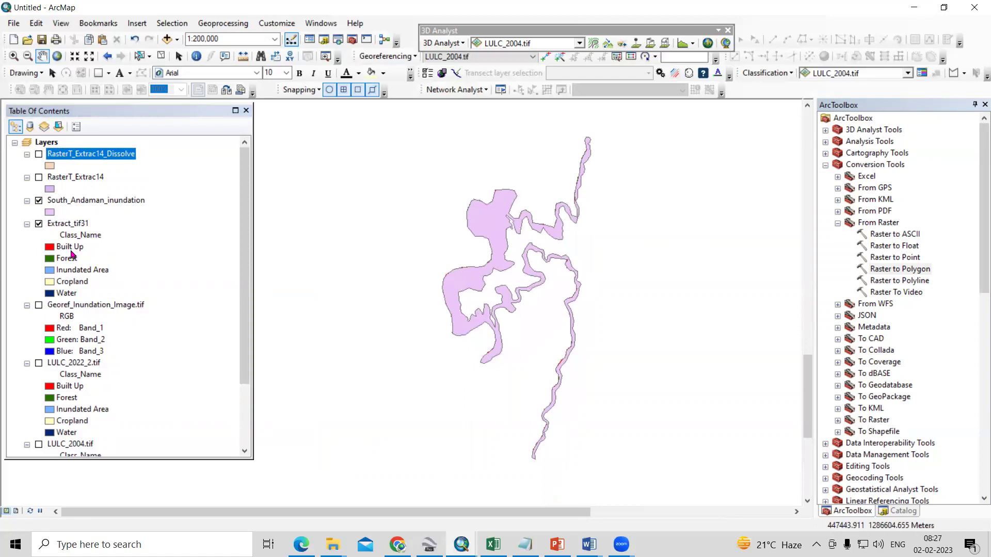
{"action": "scroll", "coordinate": [70, 367], "scroll_direction": "down", "scroll_amount": 3}
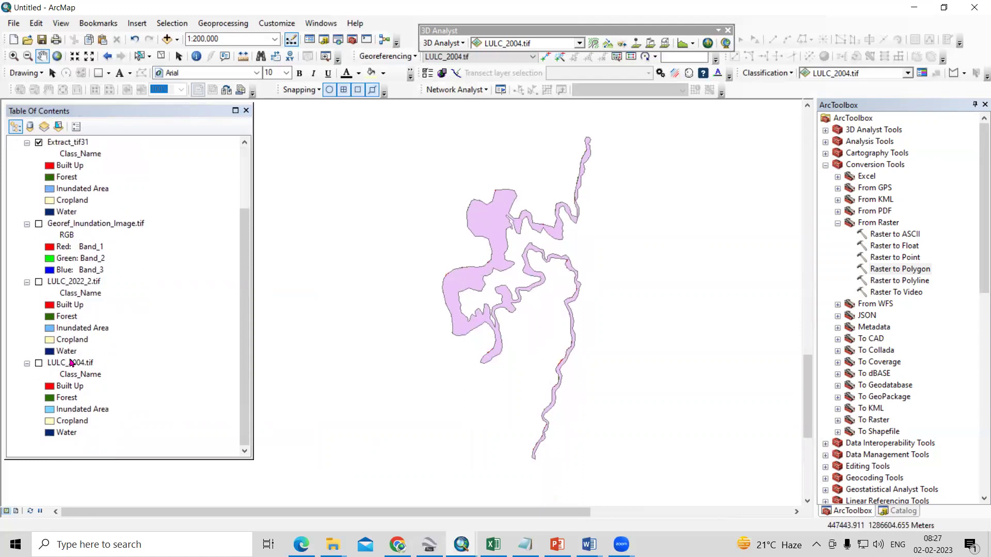
{"action": "left_click", "coordinate": [61, 367]}
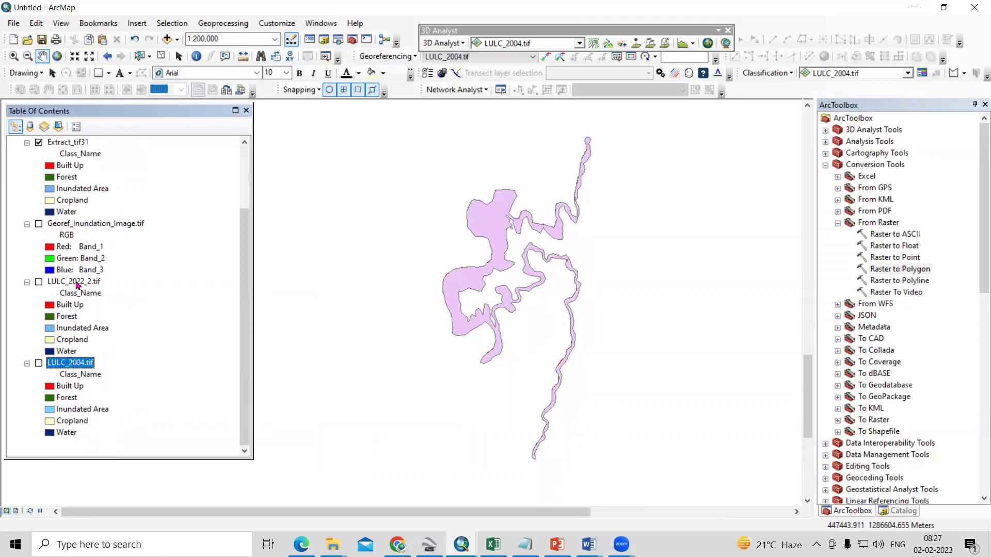
{"action": "scroll", "coordinate": [71, 281], "scroll_direction": "up", "scroll_amount": 3}
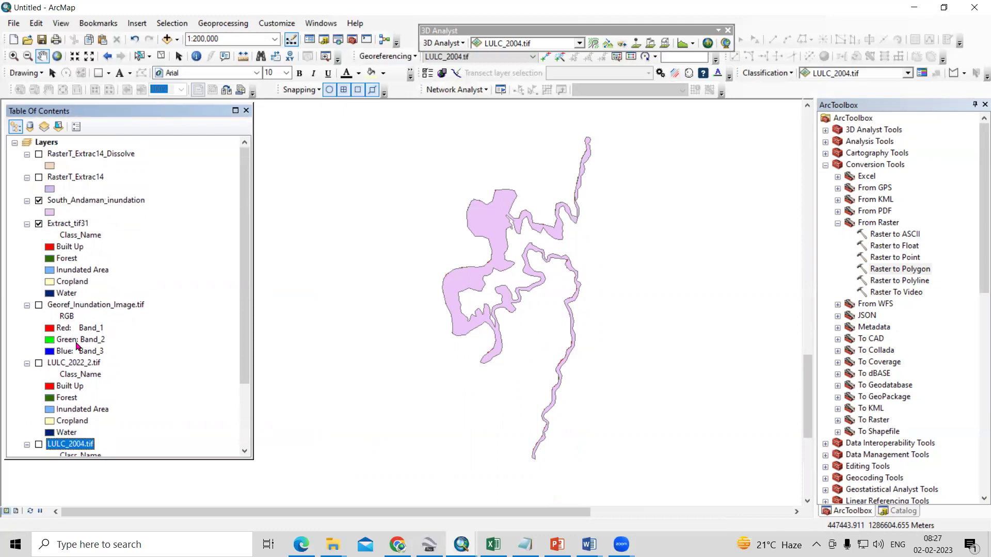